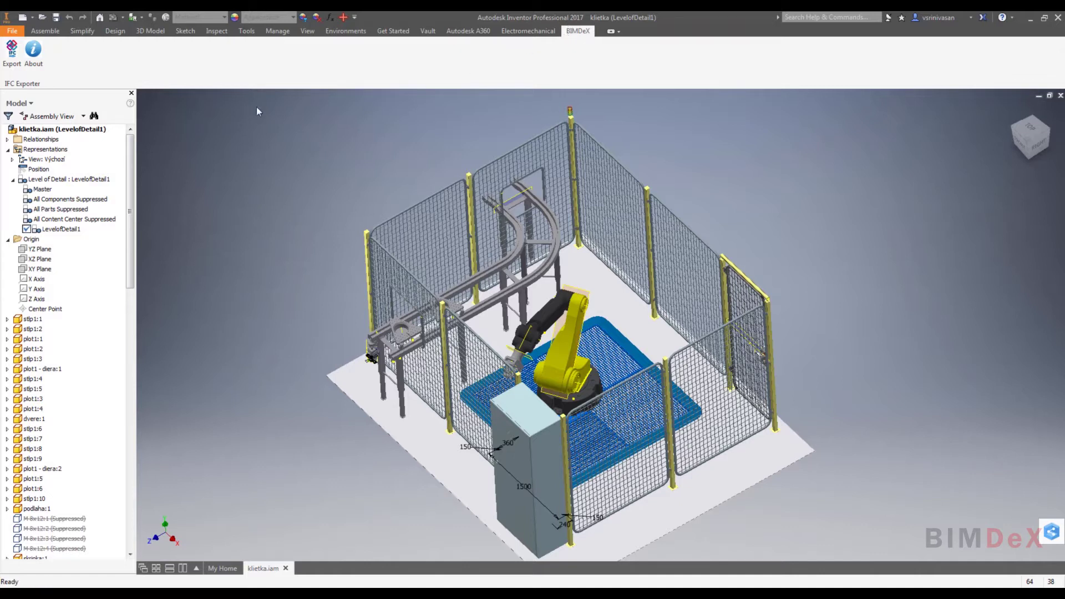
Open the BIMDeX IFC Exporter for the klietka assembly.
{"action": "left_click", "coordinate": [11, 62]}
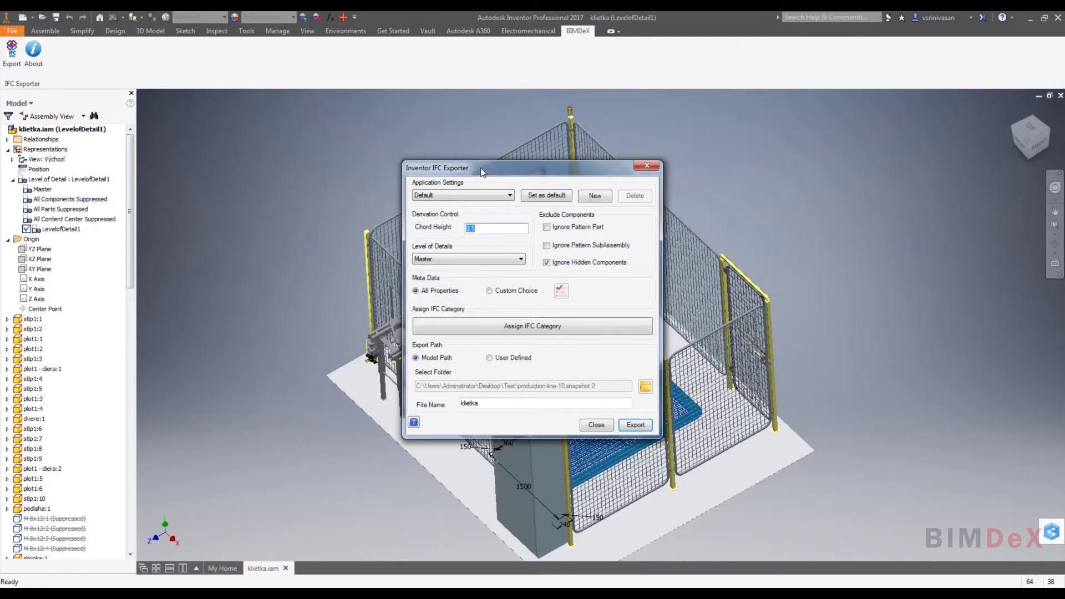
Move the Inventor IFC Exporter window aside to reveal the model and default settings.
{"action": "left_click_drag", "start_coordinate": [482, 169], "coordinate": [411, 133]}
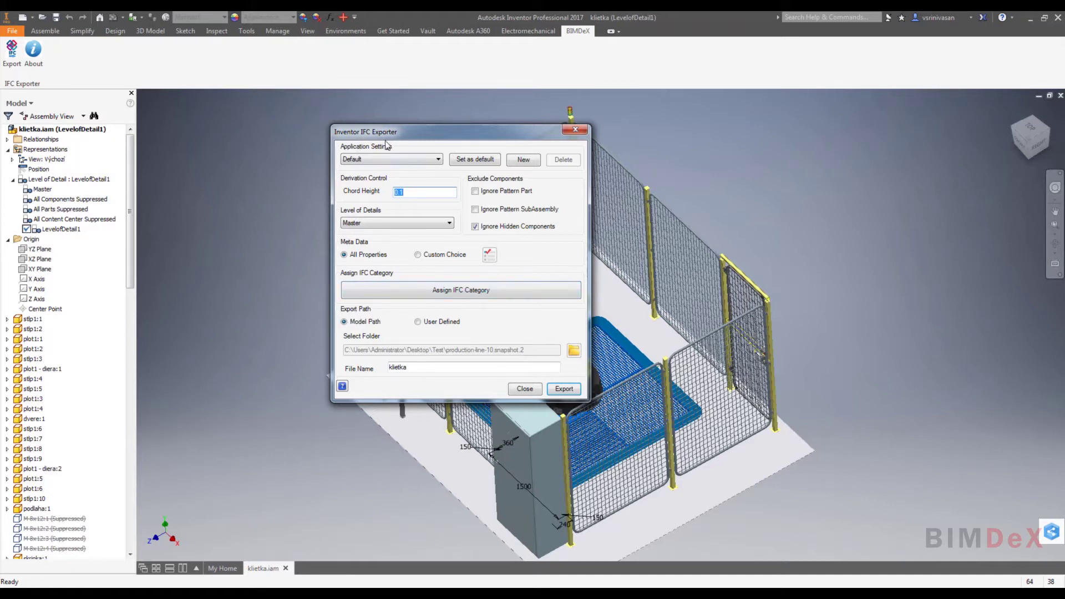
Create and save a new export settings profile named 'new'.
{"action": "left_click", "coordinate": [413, 159]}
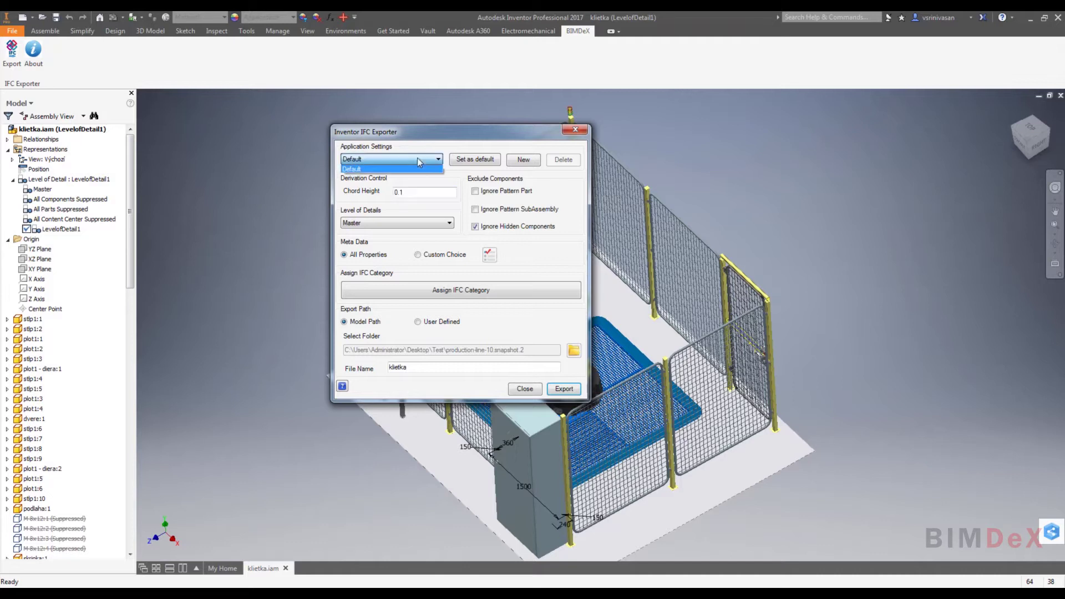
{"action": "left_click", "coordinate": [434, 148]}
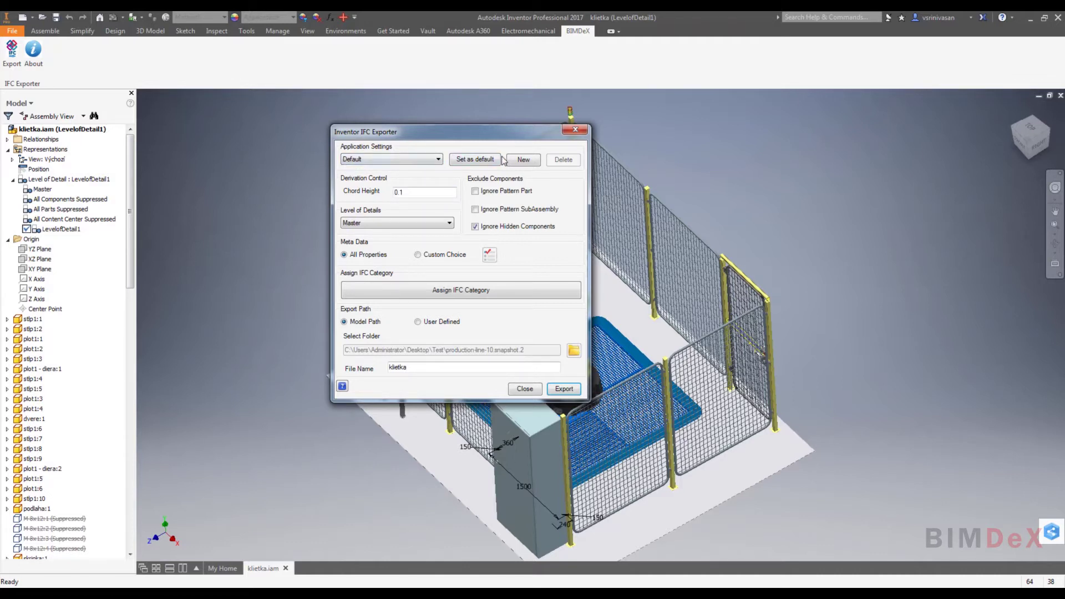
{"action": "left_click", "coordinate": [524, 160]}
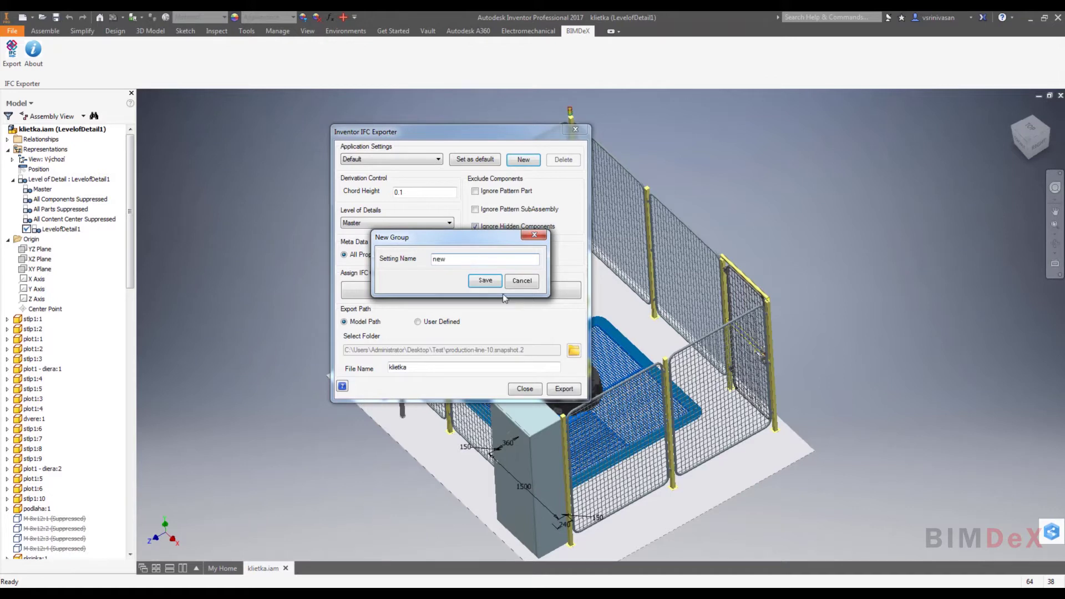
{"action": "left_click", "coordinate": [481, 279]}
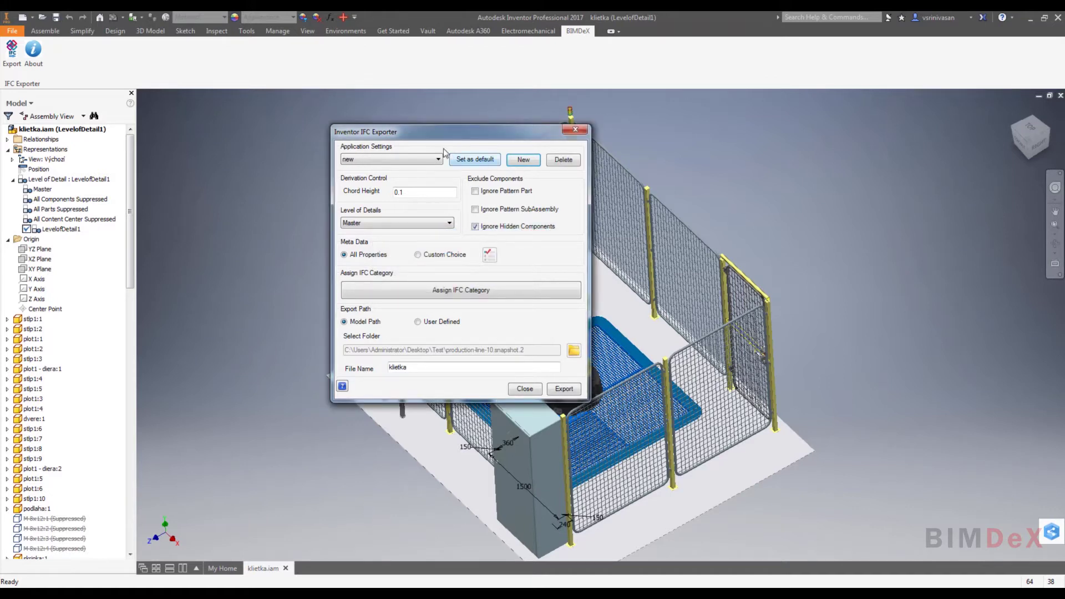
Select the 'new' profile, set it as default, and close the exporter.
{"action": "left_click", "coordinate": [415, 165]}
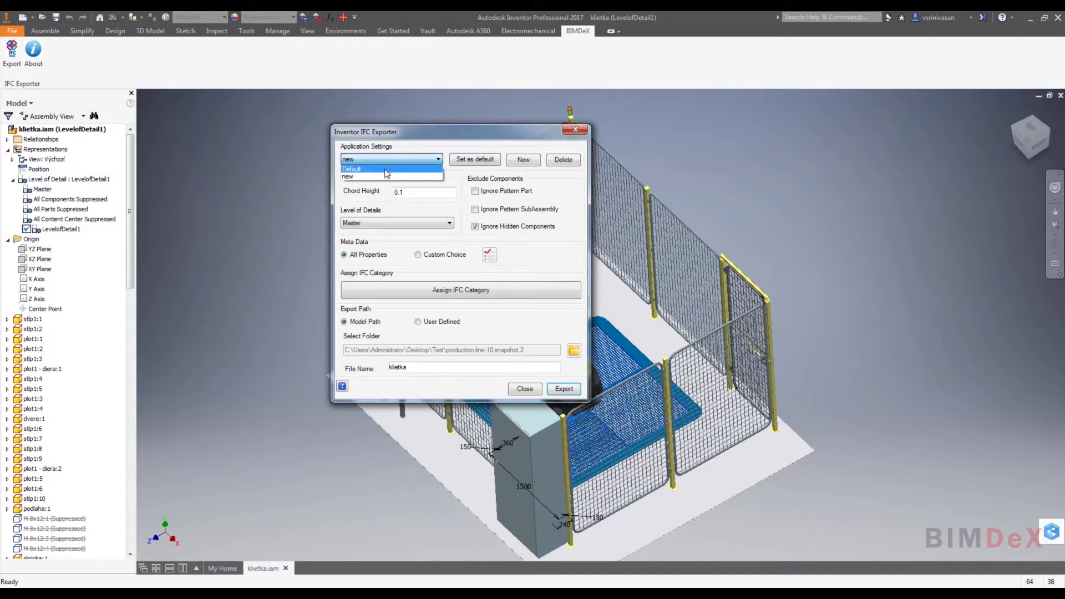
{"action": "left_click", "coordinate": [413, 176]}
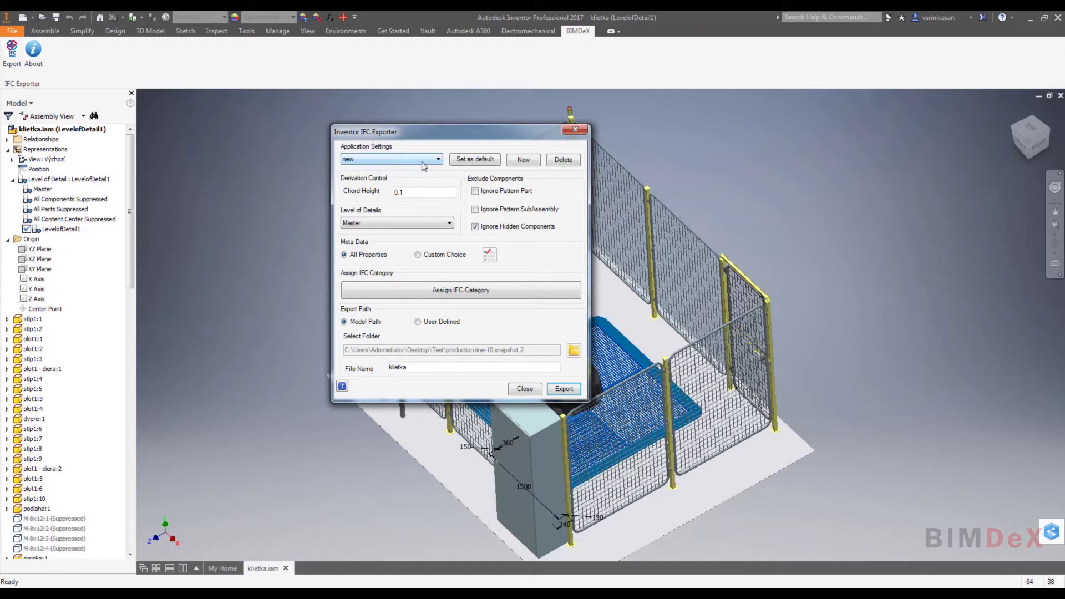
{"action": "left_click", "coordinate": [464, 161]}
{"action": "left_click", "coordinate": [575, 129]}
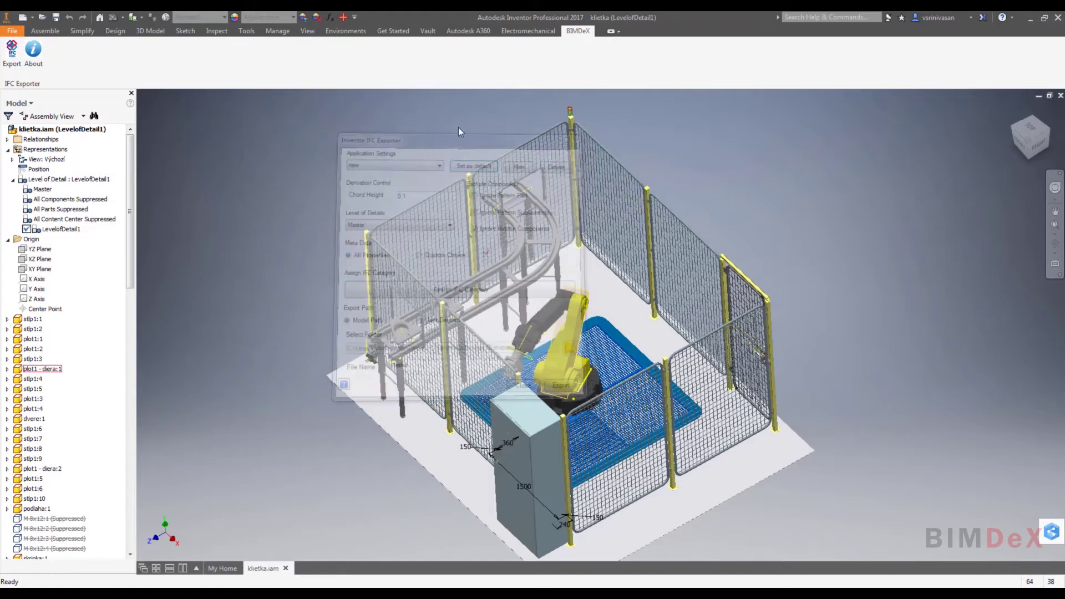
Reopen the IFC exporter and try deleting the 'new' profile, dismissing the cannot-delete warning.
{"action": "left_click", "coordinate": [13, 62]}
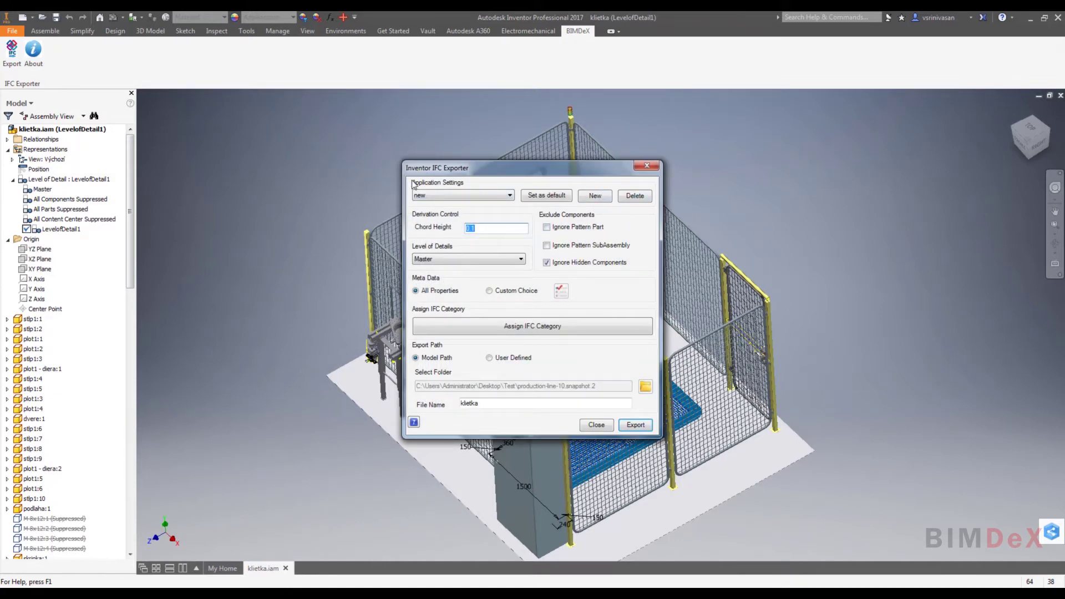
{"action": "left_click_drag", "start_coordinate": [462, 172], "coordinate": [330, 131]}
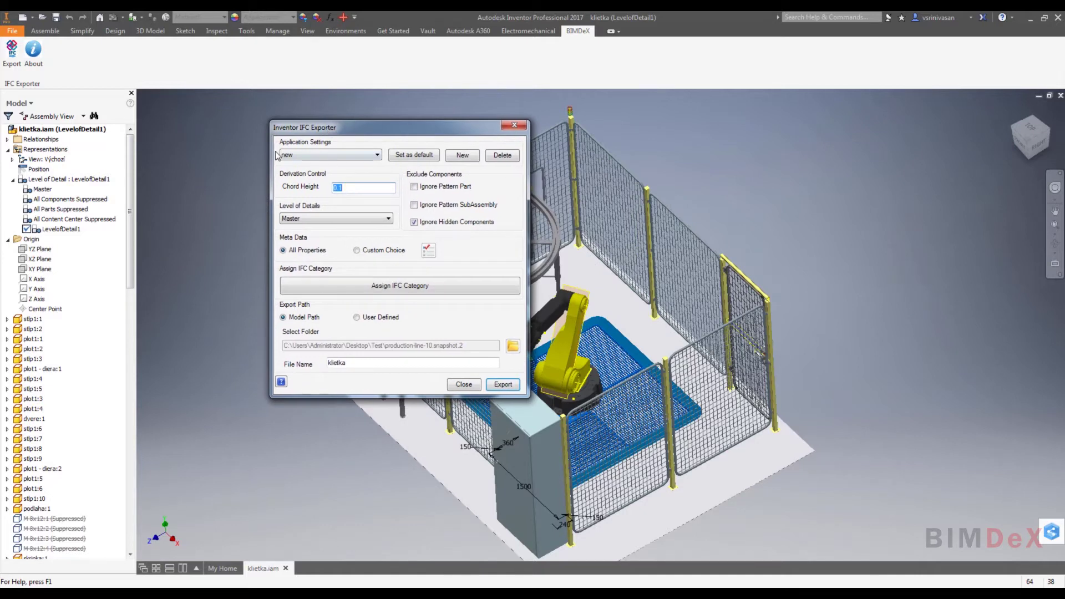
{"action": "left_click", "coordinate": [501, 156]}
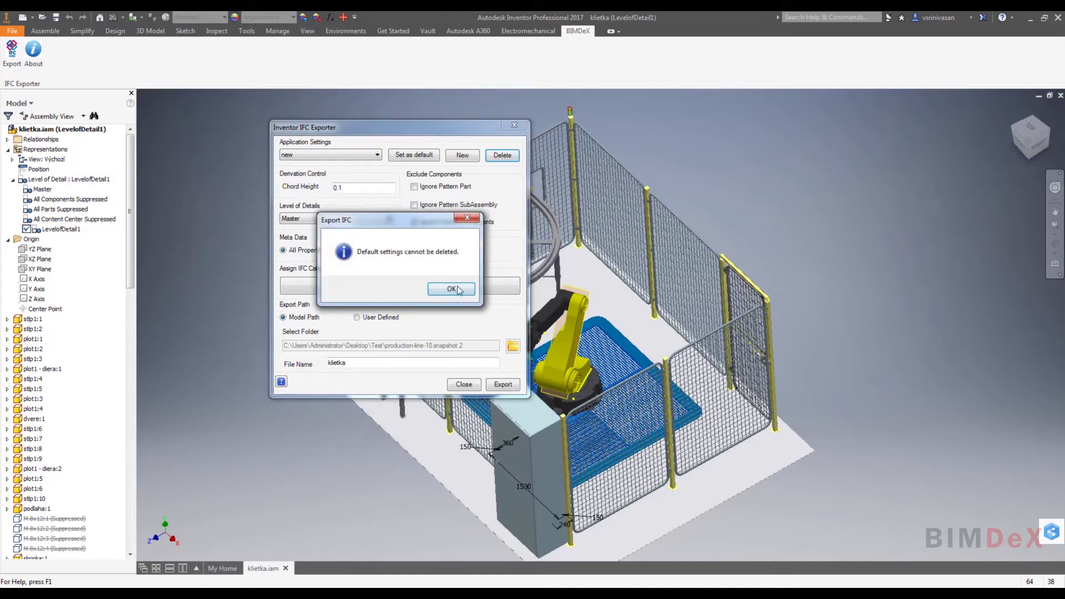
{"action": "left_click", "coordinate": [458, 290]}
Switch to Default, reselect 'new', delete it, and confirm only Default remains.
{"action": "left_click", "coordinate": [373, 155]}
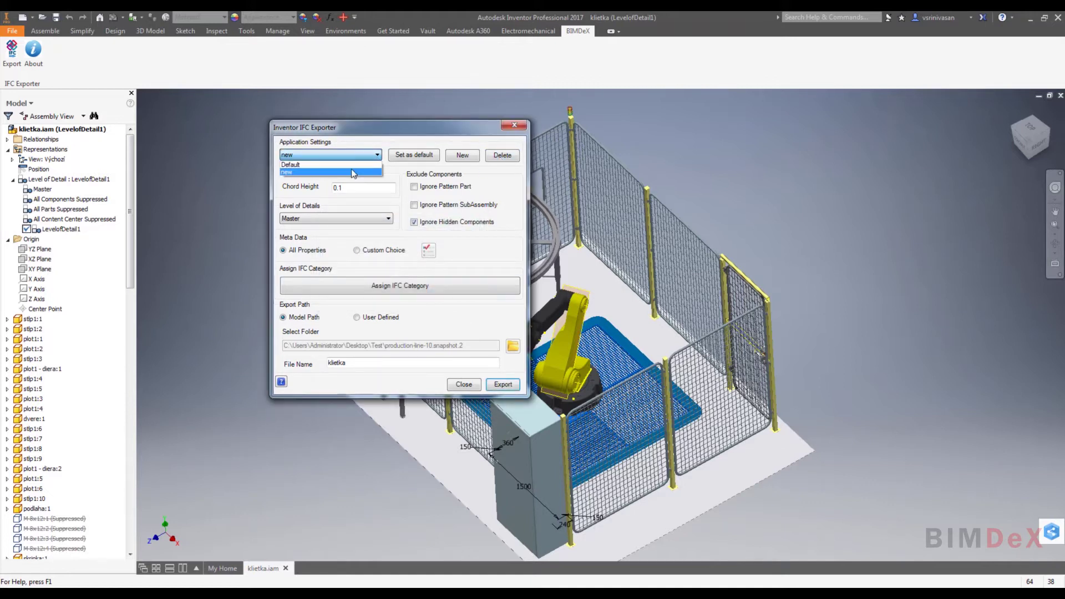
{"action": "left_click", "coordinate": [349, 165]}
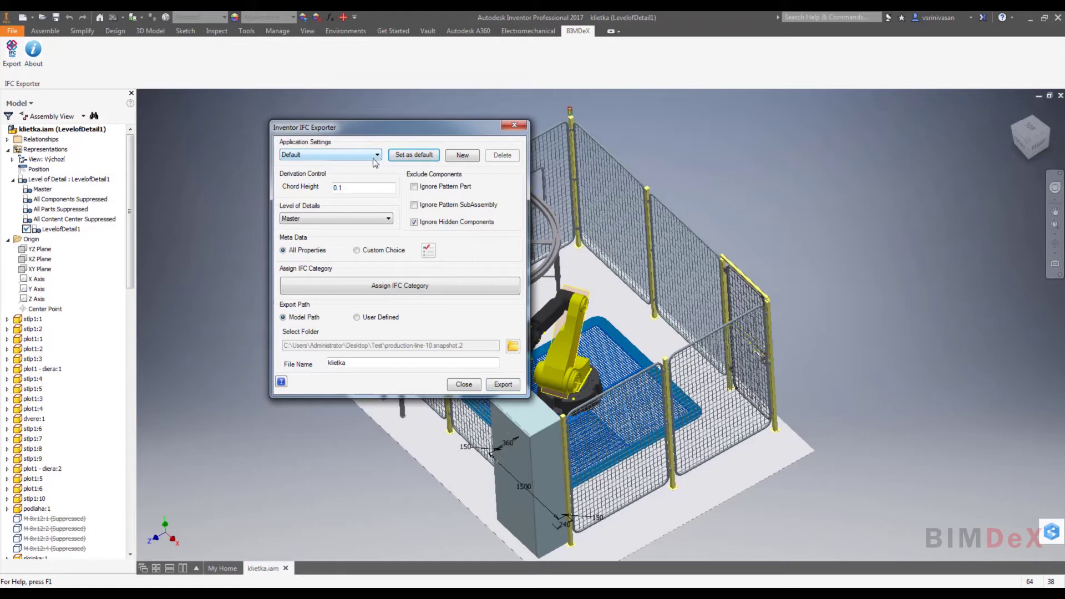
{"action": "left_click", "coordinate": [375, 157]}
{"action": "left_click", "coordinate": [355, 175]}
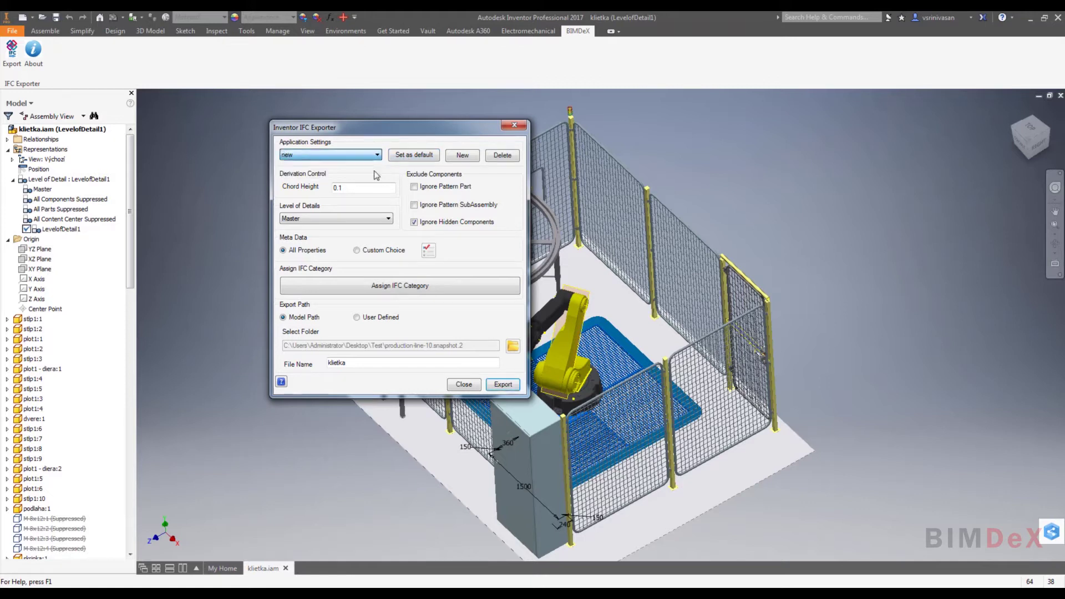
{"action": "left_click", "coordinate": [503, 157]}
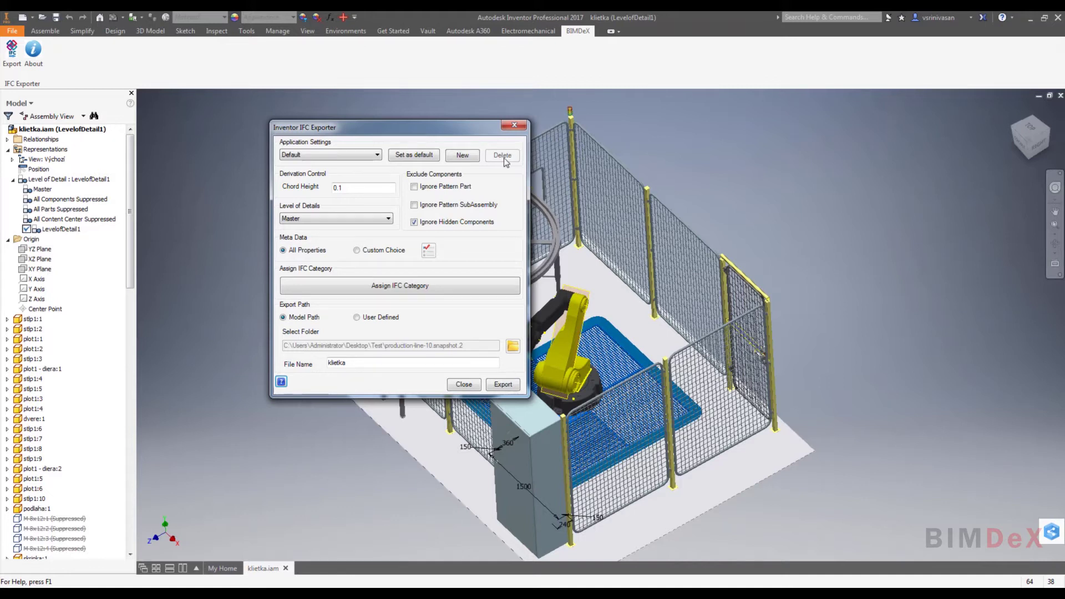
{"action": "left_click", "coordinate": [376, 156]}
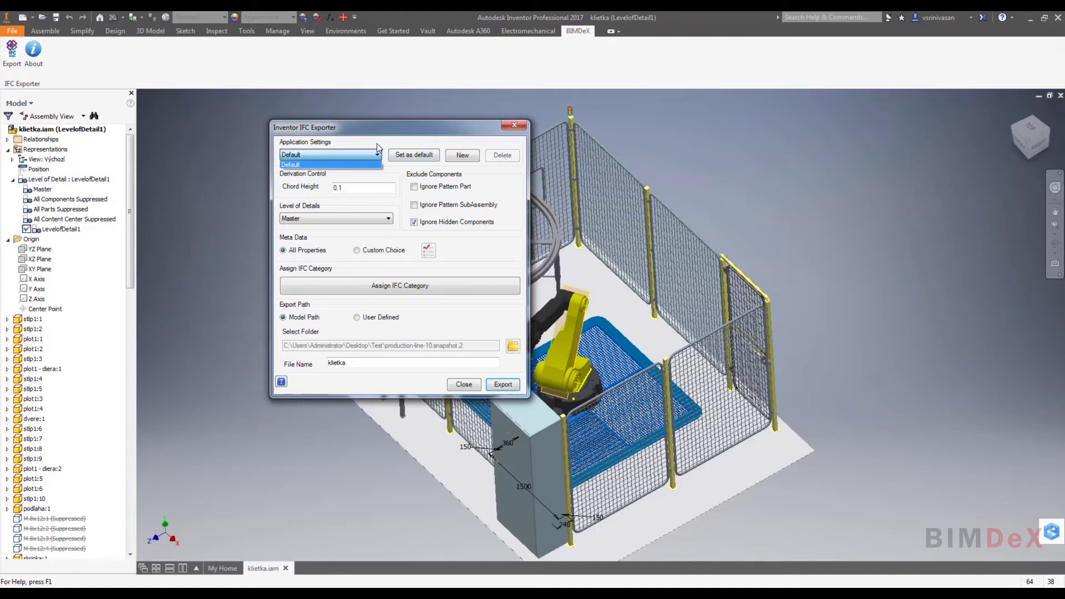
{"action": "left_click", "coordinate": [377, 149]}
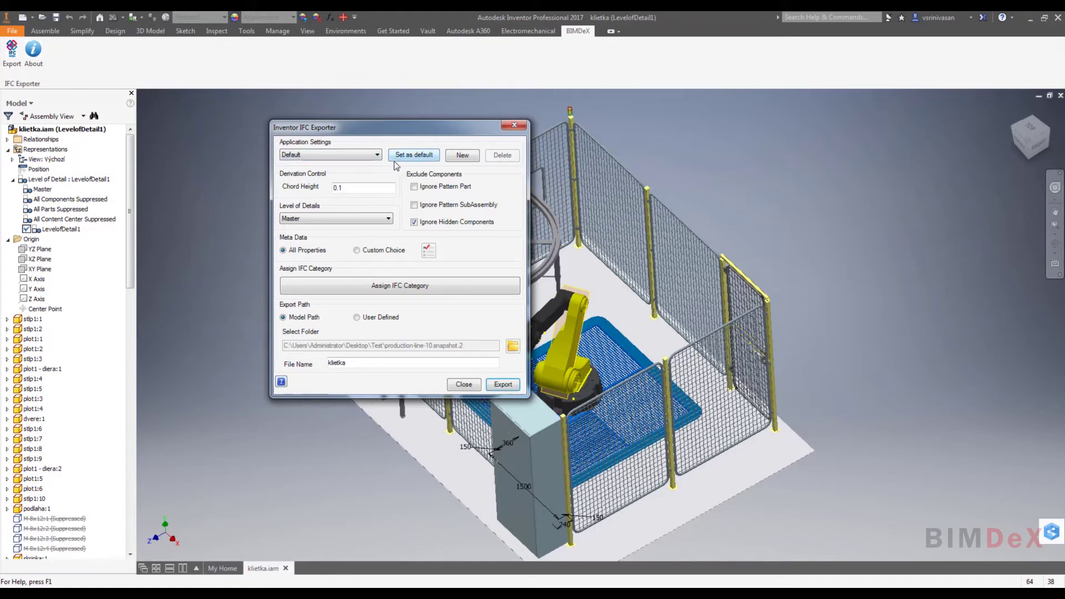
{"action": "double_click", "coordinate": [339, 188]}
{"action": "left_click", "coordinate": [415, 188]}
{"action": "left_click", "coordinate": [415, 205]}
{"action": "left_click", "coordinate": [414, 189]}
{"action": "left_click", "coordinate": [415, 205]}
{"action": "left_click", "coordinate": [382, 221]}
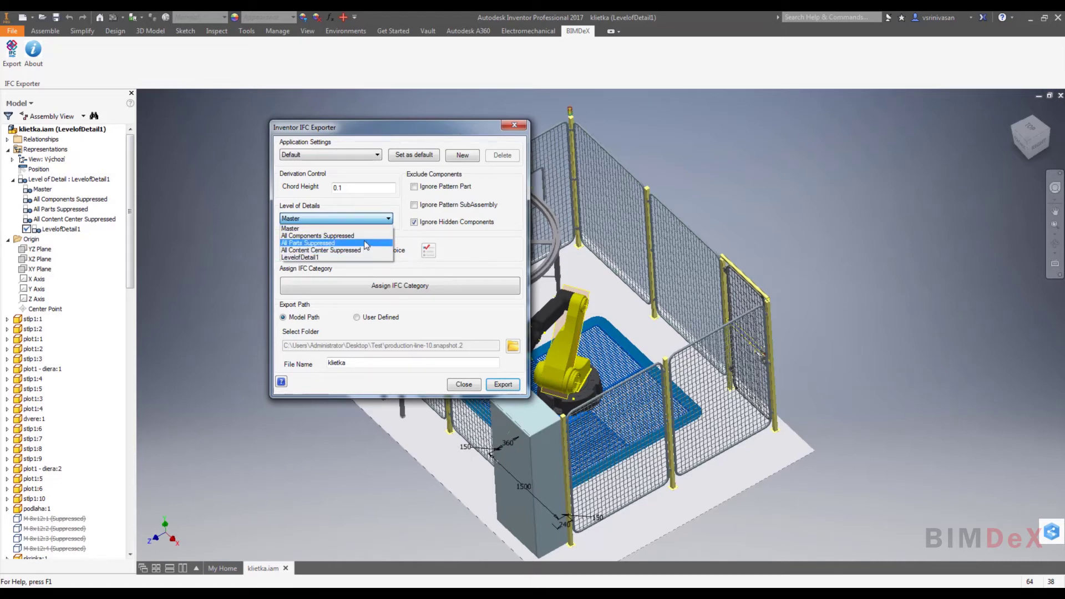
Set the level of detail to LevelofDetail1 and the metadata to Custom Choice.
{"action": "left_click", "coordinate": [320, 257]}
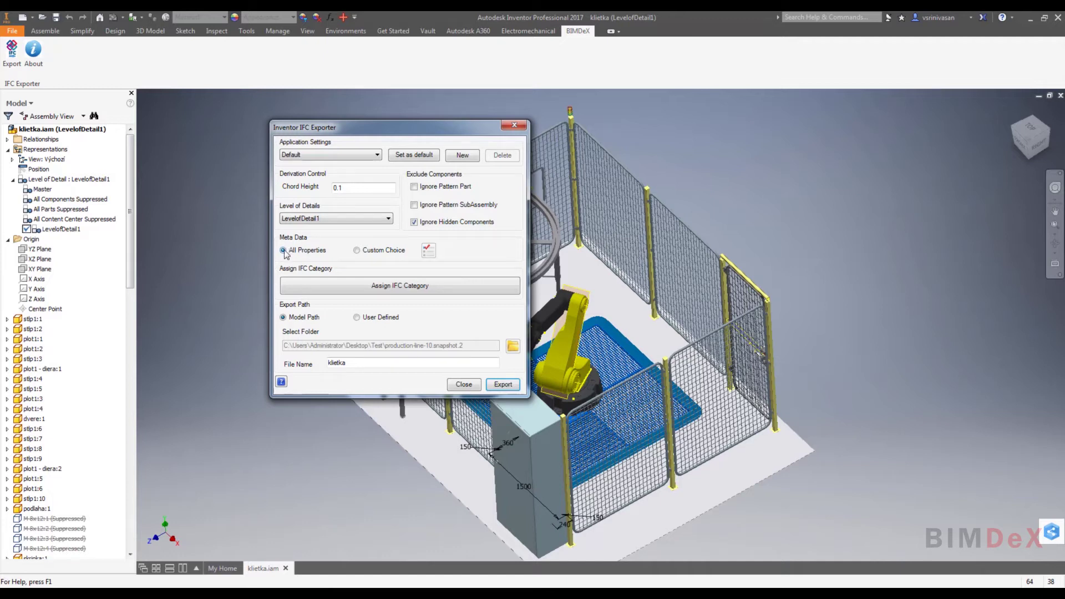
{"action": "left_click", "coordinate": [358, 253]}
Open the export properties list and browse the assembly and part property lists.
{"action": "left_click", "coordinate": [429, 251]}
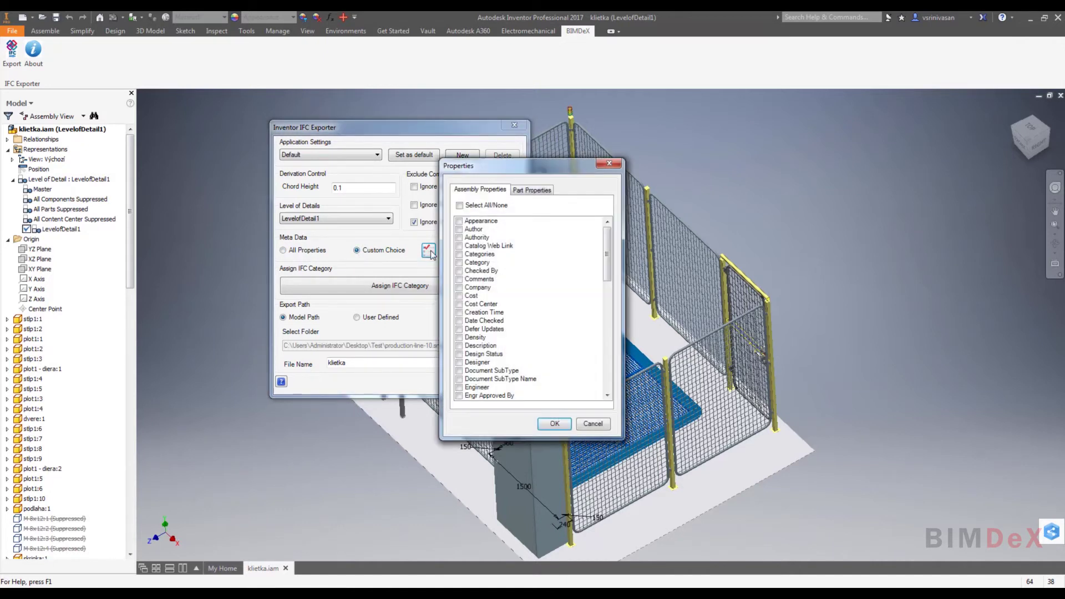
{"action": "left_click_drag", "start_coordinate": [499, 151], "coordinate": [618, 154]}
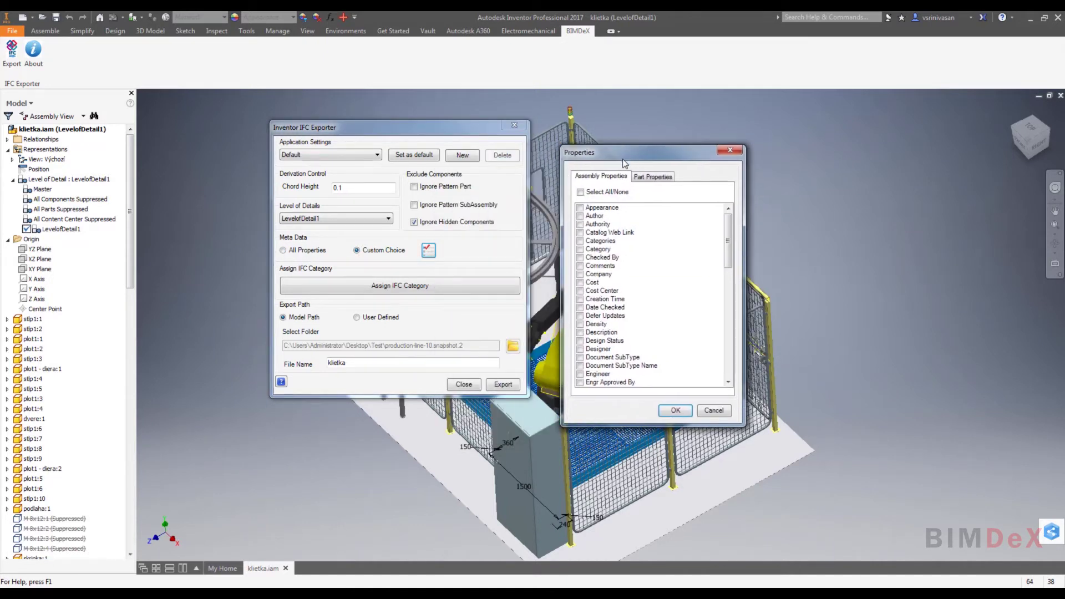
{"action": "left_click", "coordinate": [648, 183]}
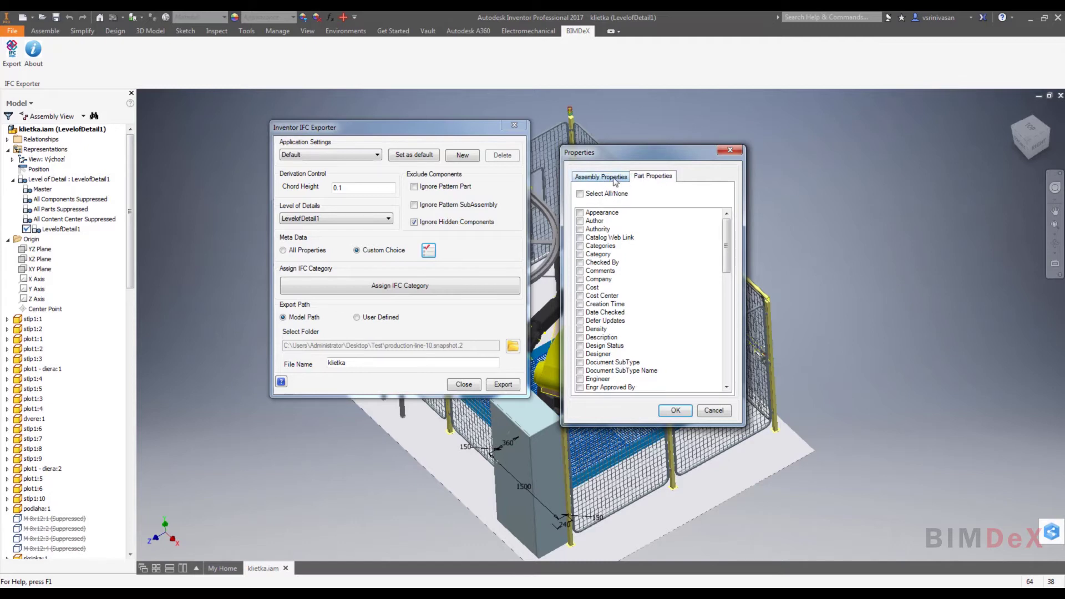
{"action": "left_click", "coordinate": [614, 181]}
{"action": "left_click", "coordinate": [648, 180]}
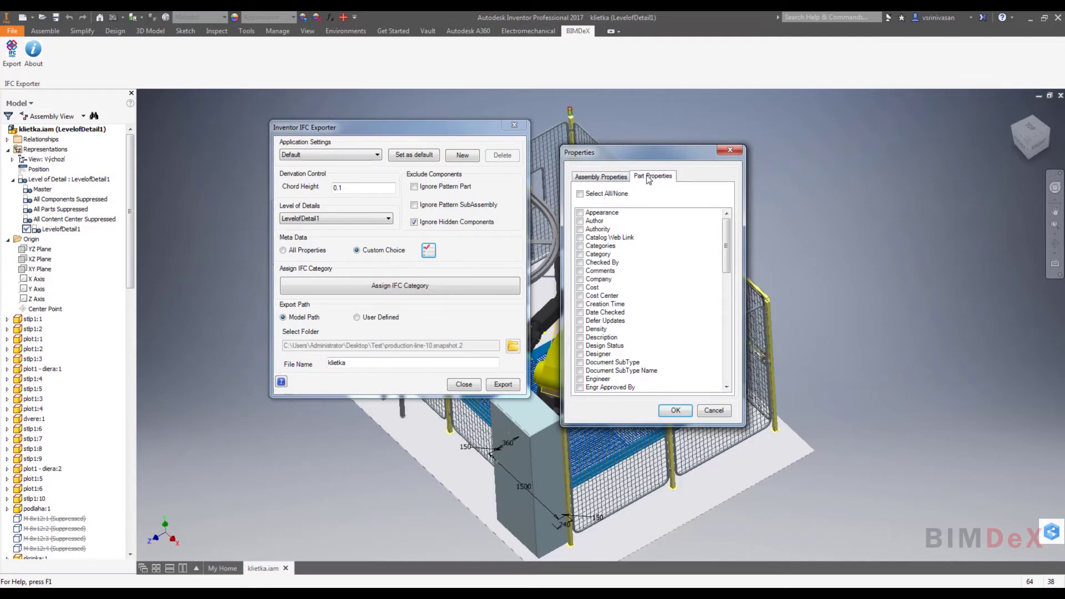
{"action": "left_click", "coordinate": [605, 179]}
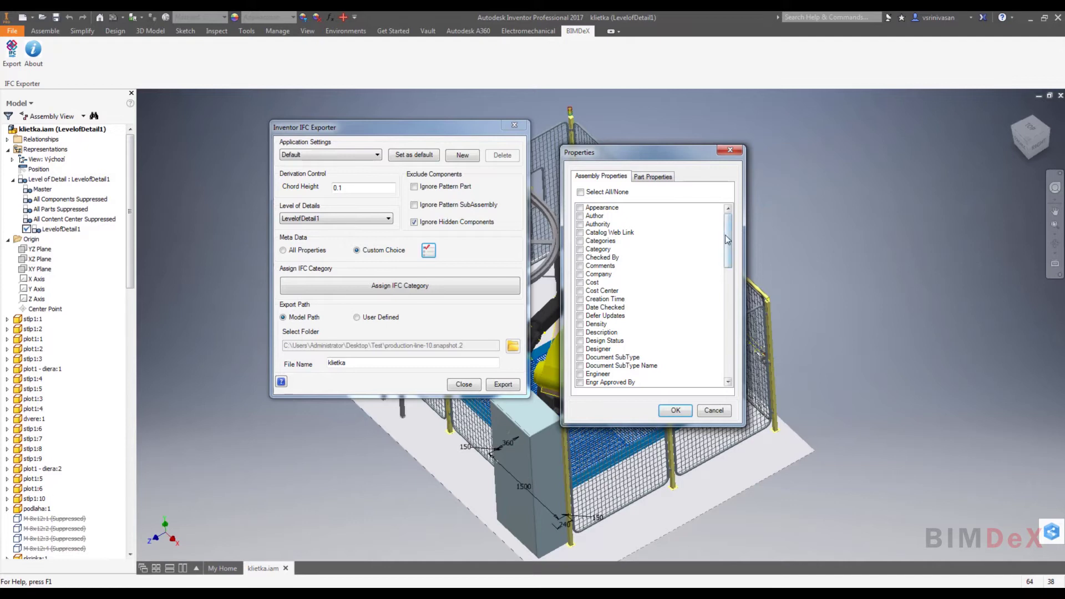
{"action": "mouse_move", "coordinate": [726, 242]}
{"action": "left_mouse_down"}
{"action": "mouse_move", "coordinate": [727, 364]}
{"action": "mouse_move", "coordinate": [743, 231]}
{"action": "mouse_move", "coordinate": [729, 360]}
{"action": "mouse_move", "coordinate": [728, 247]}
{"action": "left_mouse_up"}
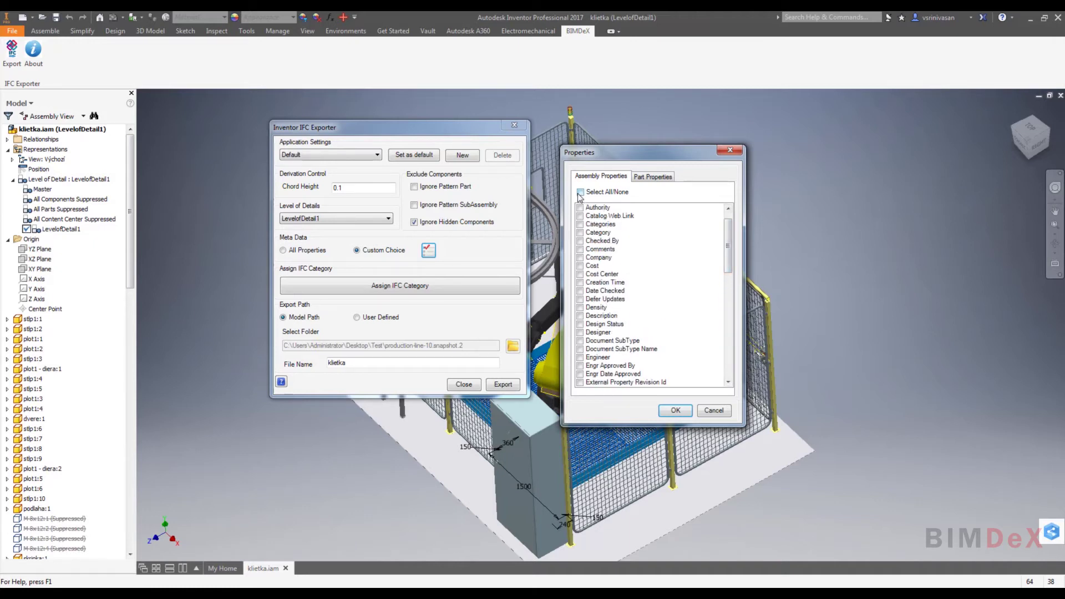
{"action": "left_click", "coordinate": [647, 178]}
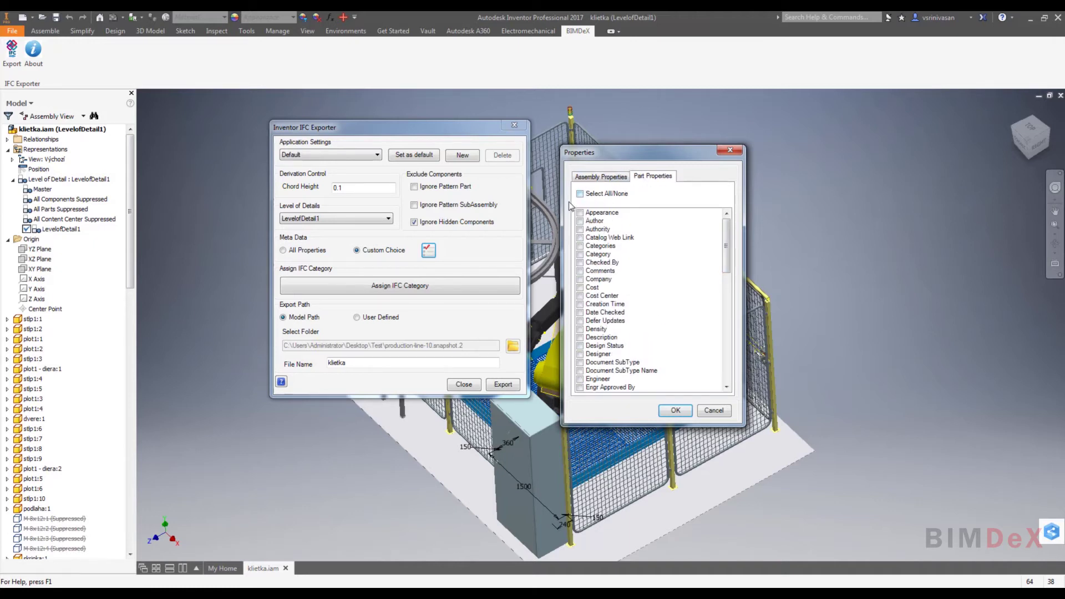
Export all part properties except Appearance, Author, Authority, Category, Company, Cost Center, Checked By, Designer, Density, Date Checked.
{"action": "left_click", "coordinate": [579, 193]}
{"action": "left_click", "coordinate": [580, 213]}
{"action": "left_click", "coordinate": [579, 221]}
{"action": "left_click", "coordinate": [579, 229]}
{"action": "left_click", "coordinate": [579, 254]}
{"action": "left_click", "coordinate": [580, 279]}
{"action": "left_click", "coordinate": [580, 295]}
{"action": "left_click", "coordinate": [580, 262]}
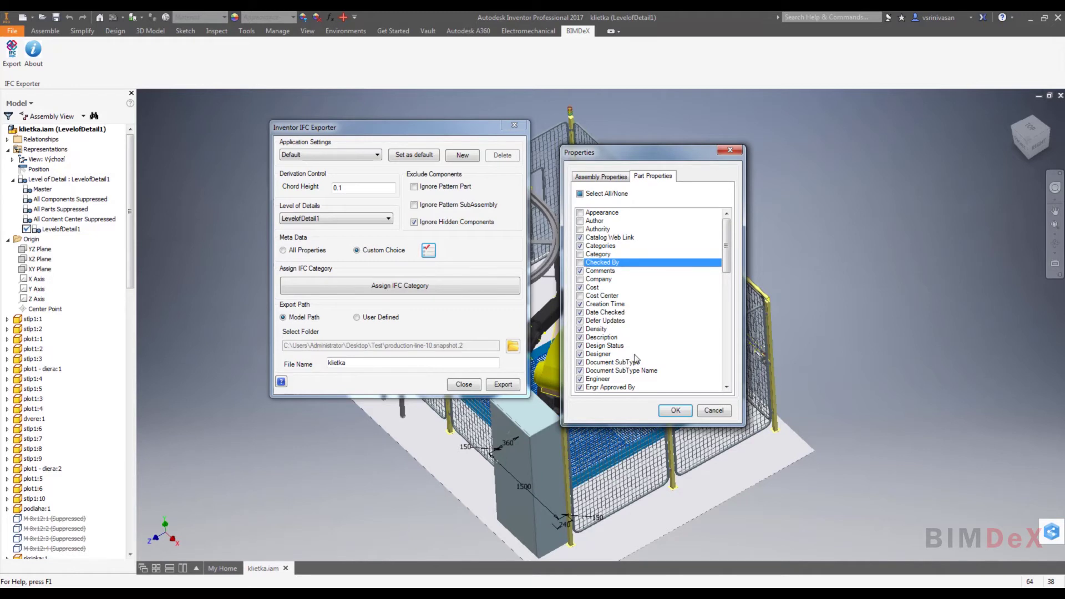
{"action": "left_click", "coordinate": [579, 354]}
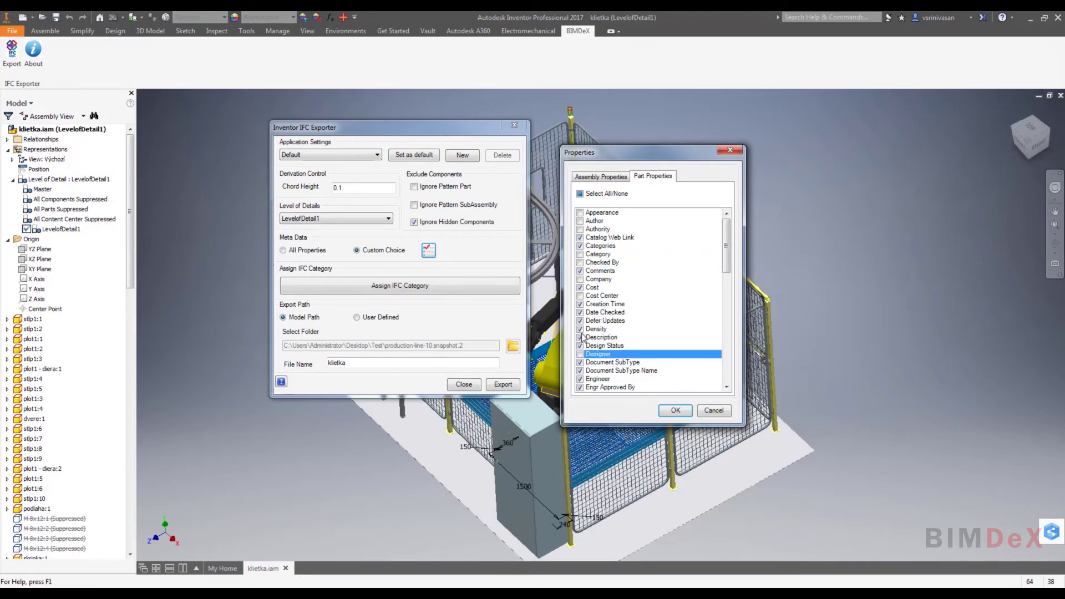
{"action": "left_click", "coordinate": [580, 328]}
{"action": "left_click", "coordinate": [579, 312]}
{"action": "left_click", "coordinate": [675, 411]}
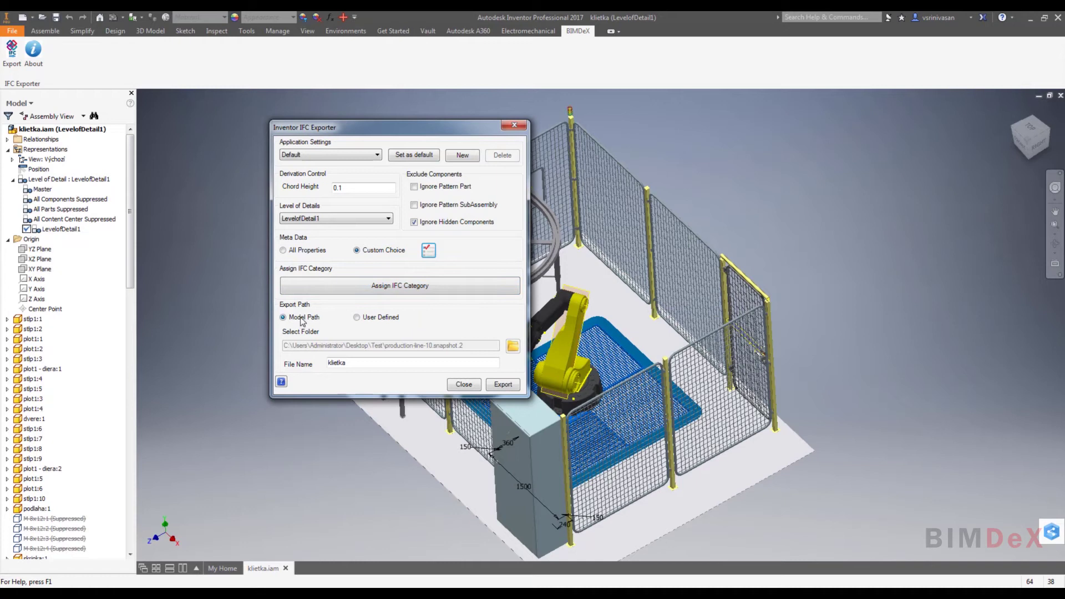
Export all properties and open IFC category assignment, keeping stlp1 as Building Element Proxy.
{"action": "left_click", "coordinate": [284, 250]}
{"action": "left_click", "coordinate": [349, 286]}
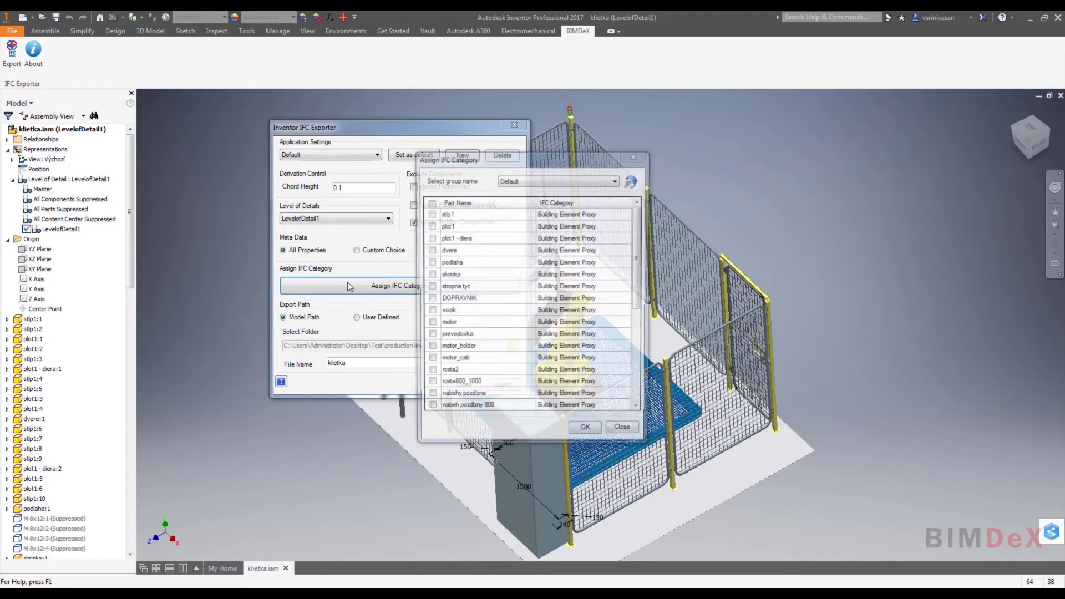
{"action": "left_click_drag", "start_coordinate": [543, 154], "coordinate": [667, 141]}
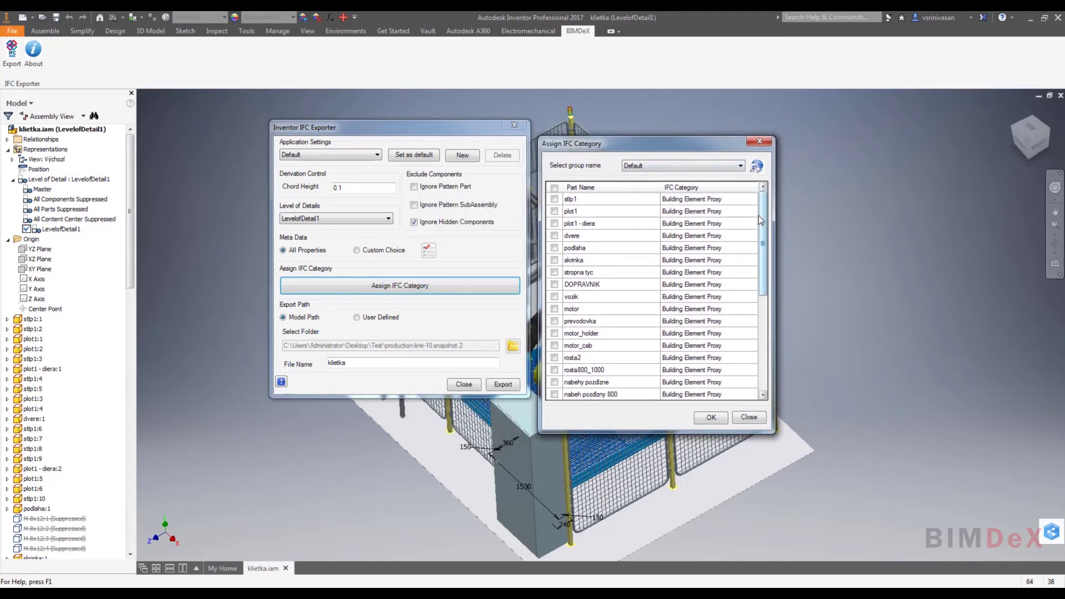
{"action": "left_click_drag", "start_coordinate": [763, 225], "coordinate": [764, 201]}
{"action": "left_click", "coordinate": [720, 201]}
{"action": "left_click", "coordinate": [720, 200]}
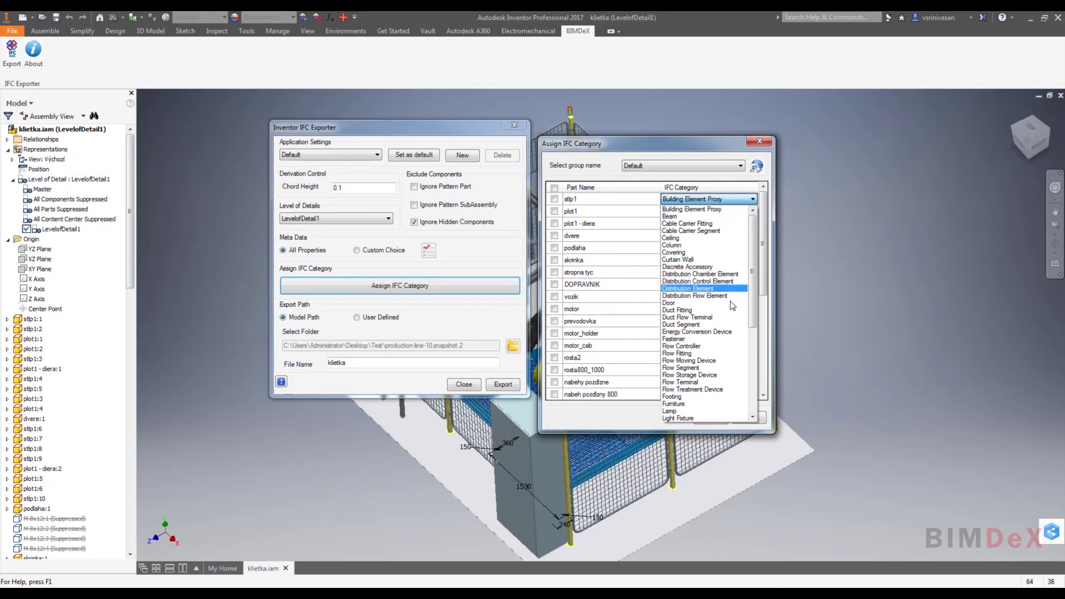
{"action": "scroll", "coordinate": [732, 362], "scroll_direction": "down", "scroll_amount": 5}
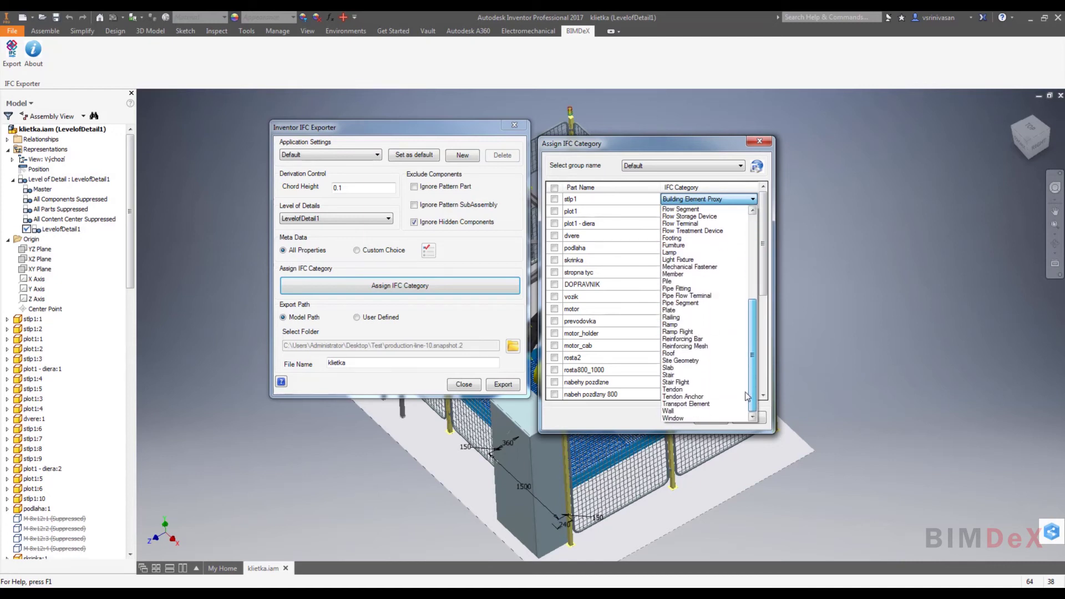
{"action": "scroll", "coordinate": [747, 356], "scroll_direction": "up", "scroll_amount": 5}
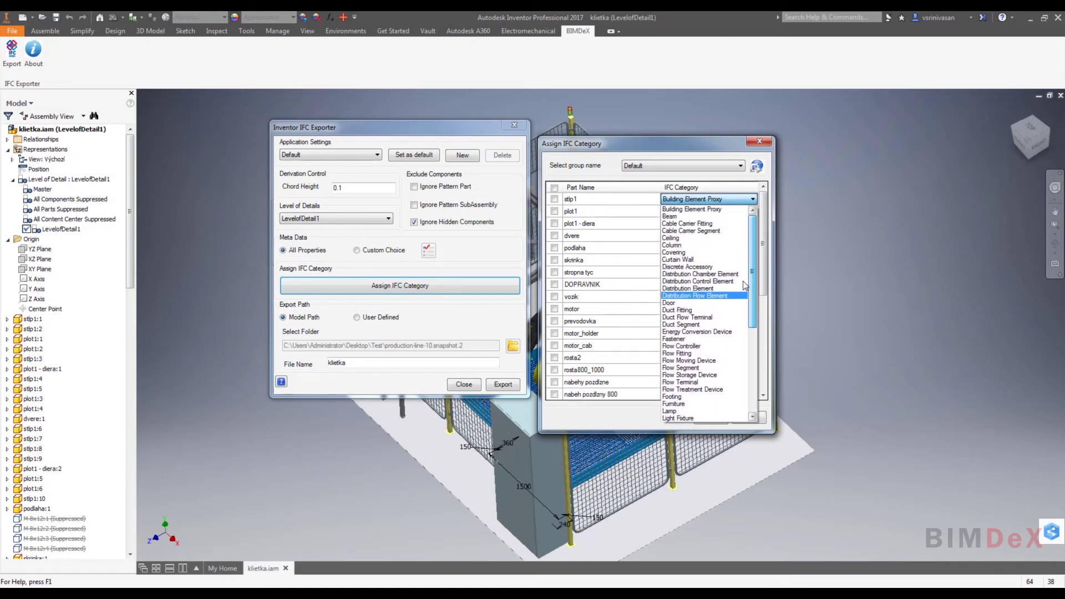
{"action": "left_click", "coordinate": [642, 196]}
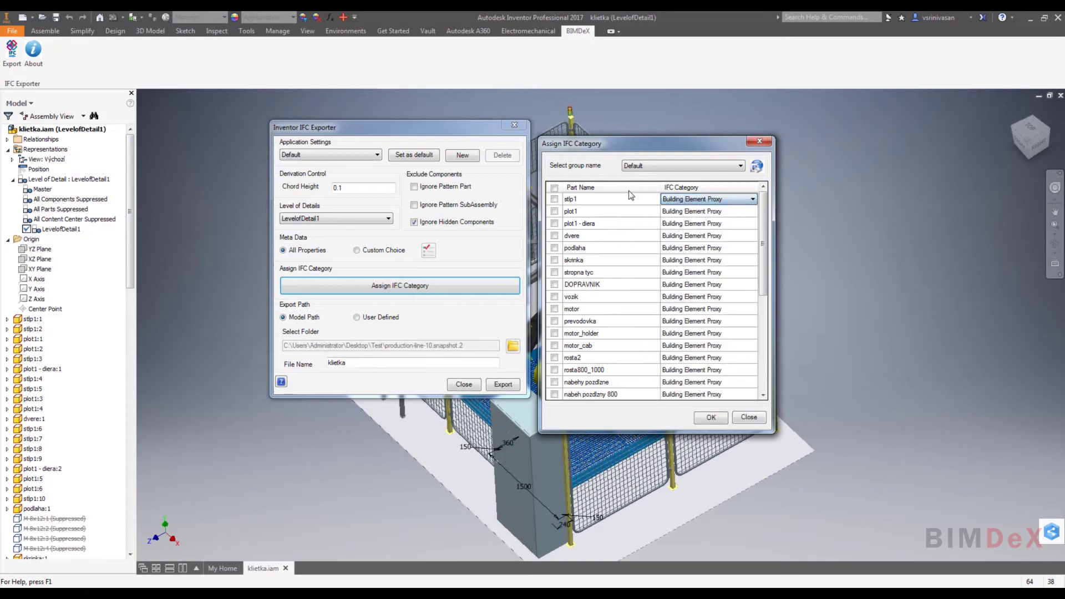
Tick the stlp1, plot1 - diera and podlaha parts in the category list.
{"action": "left_click", "coordinate": [555, 188]}
{"action": "left_click", "coordinate": [555, 189]}
{"action": "left_click", "coordinate": [554, 199]}
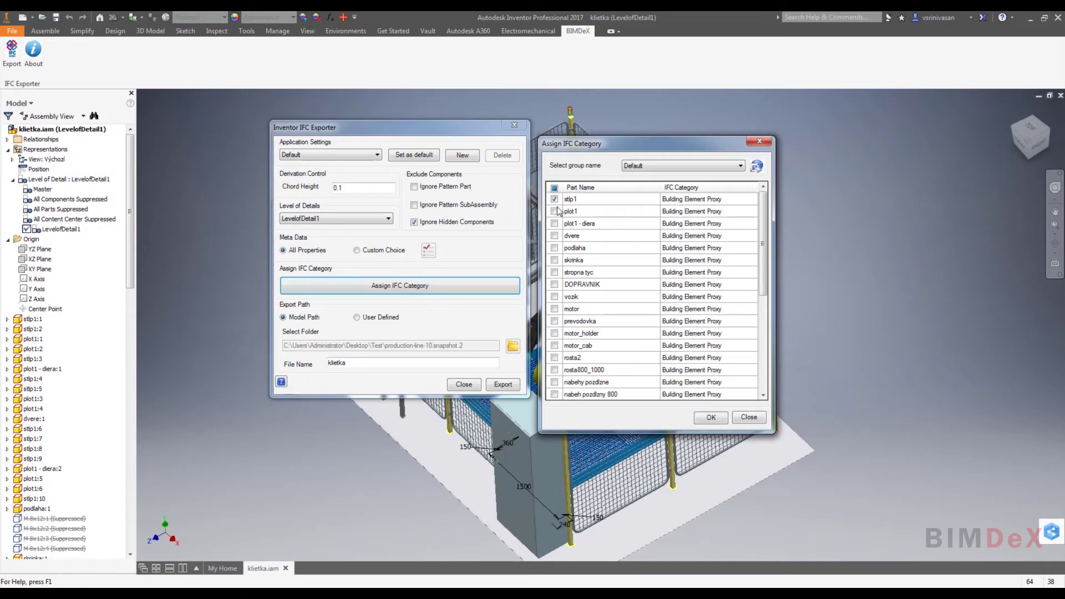
{"action": "left_click", "coordinate": [554, 224]}
{"action": "left_click", "coordinate": [554, 248]}
{"action": "left_click", "coordinate": [756, 166]}
Create a part group ROBOT with a Component/Part rule matching RO*, and save it.
{"action": "left_click_drag", "start_coordinate": [561, 157], "coordinate": [631, 151]}
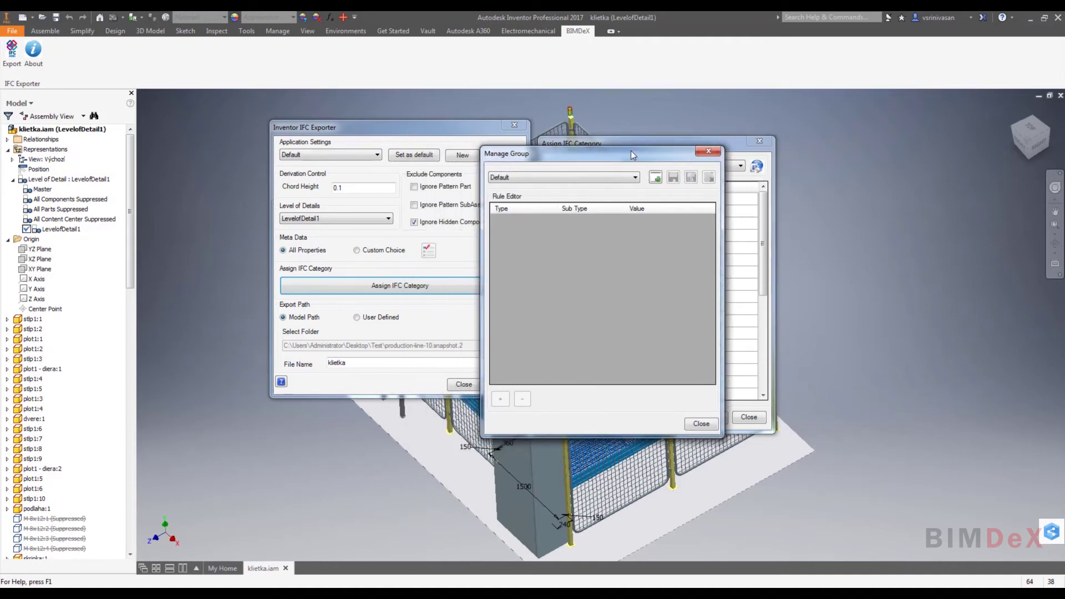
{"action": "left_click", "coordinate": [655, 178]}
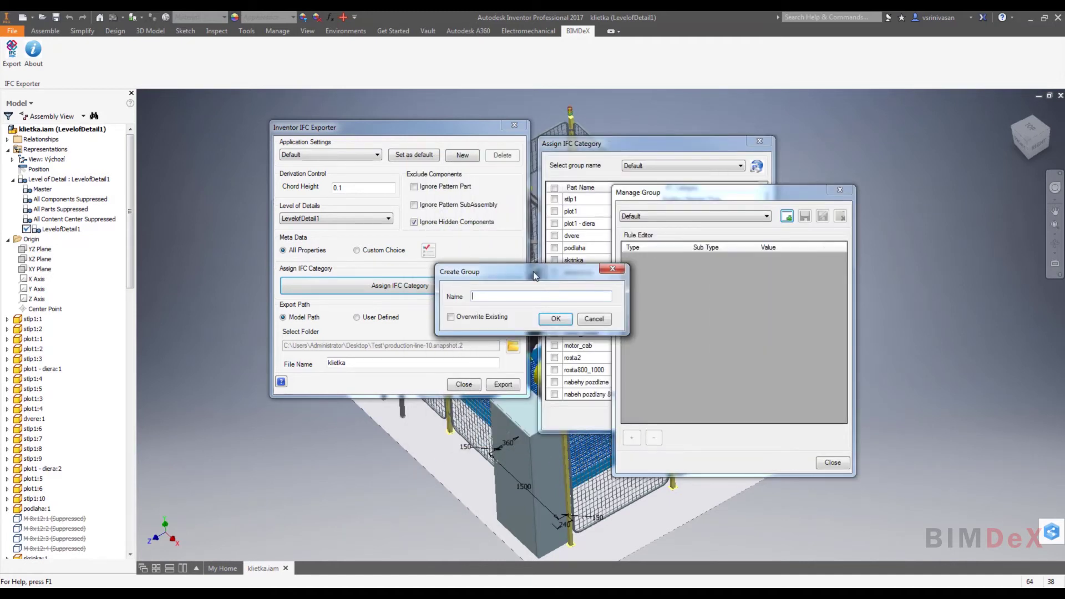
{"action": "left_click_drag", "start_coordinate": [551, 275], "coordinate": [698, 302]}
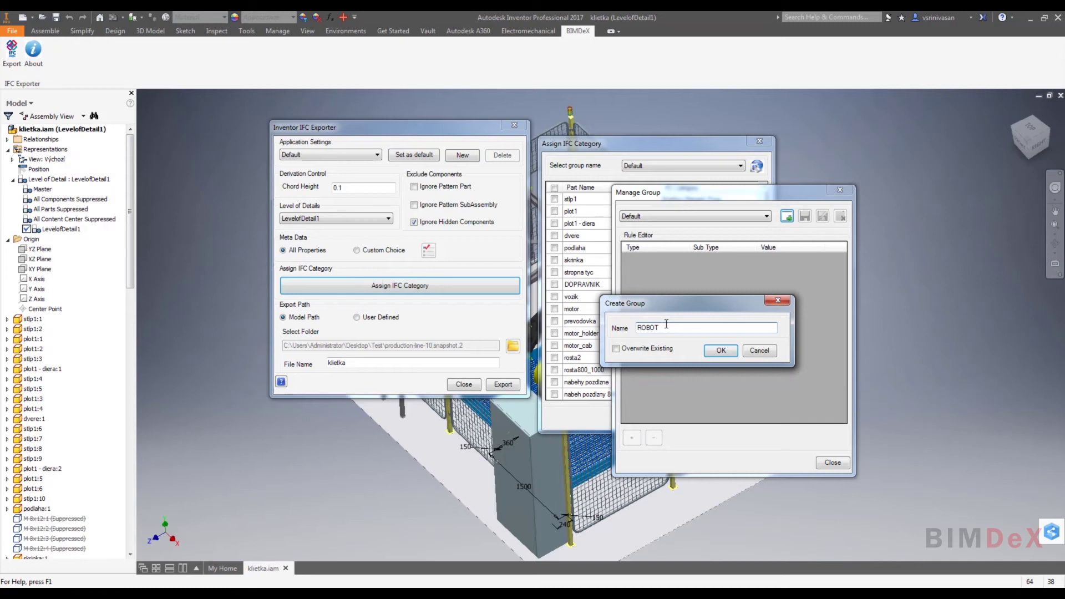
{"action": "left_click", "coordinate": [720, 350]}
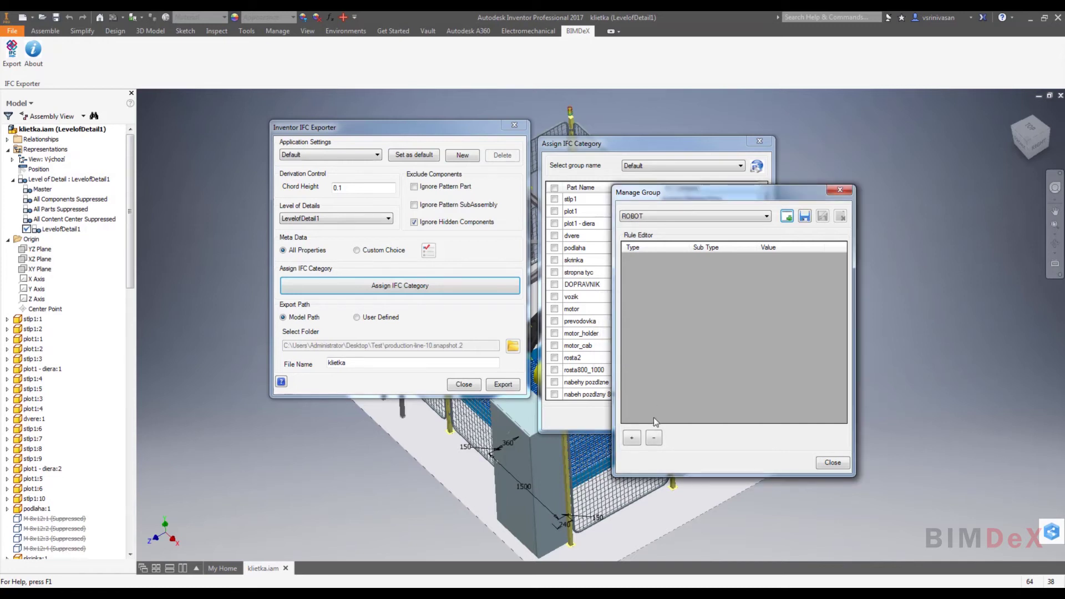
{"action": "left_click", "coordinate": [633, 438]}
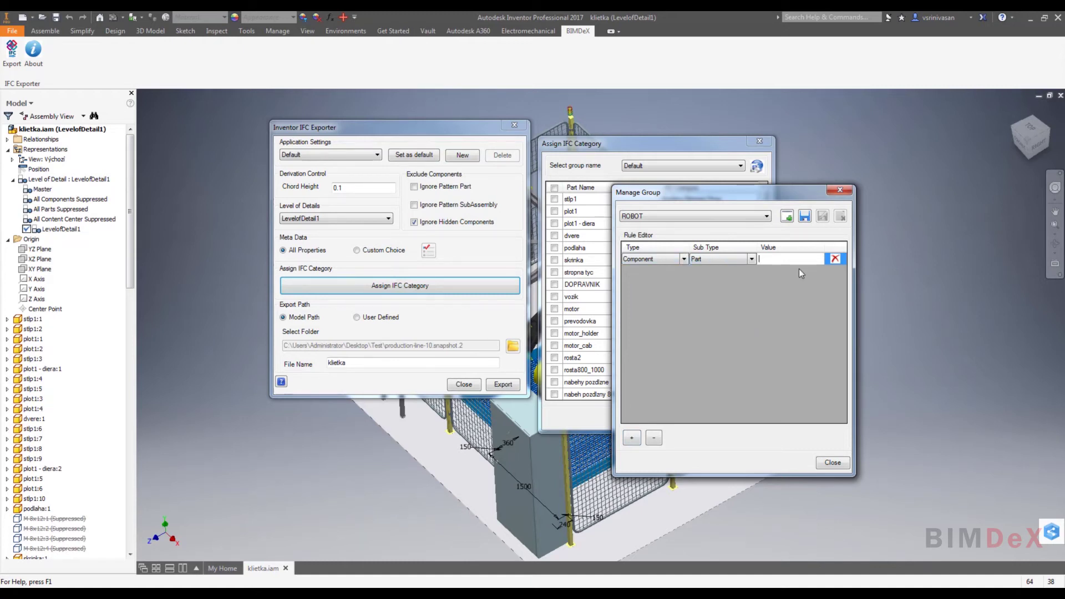
{"action": "type", "text": "RO*"}
{"action": "key", "text": "Return"}
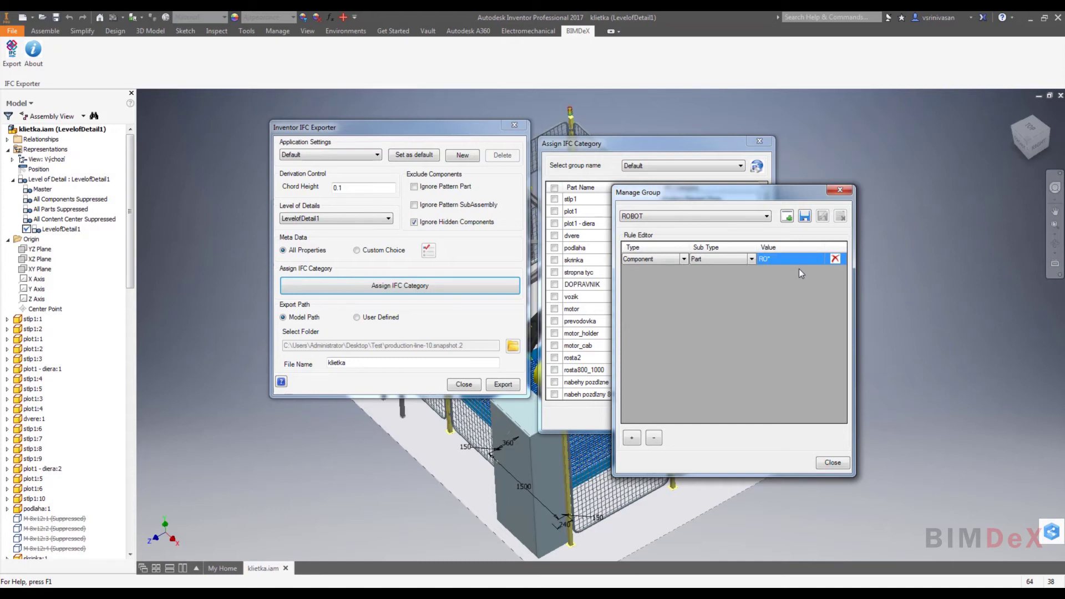
{"action": "left_click", "coordinate": [809, 222]}
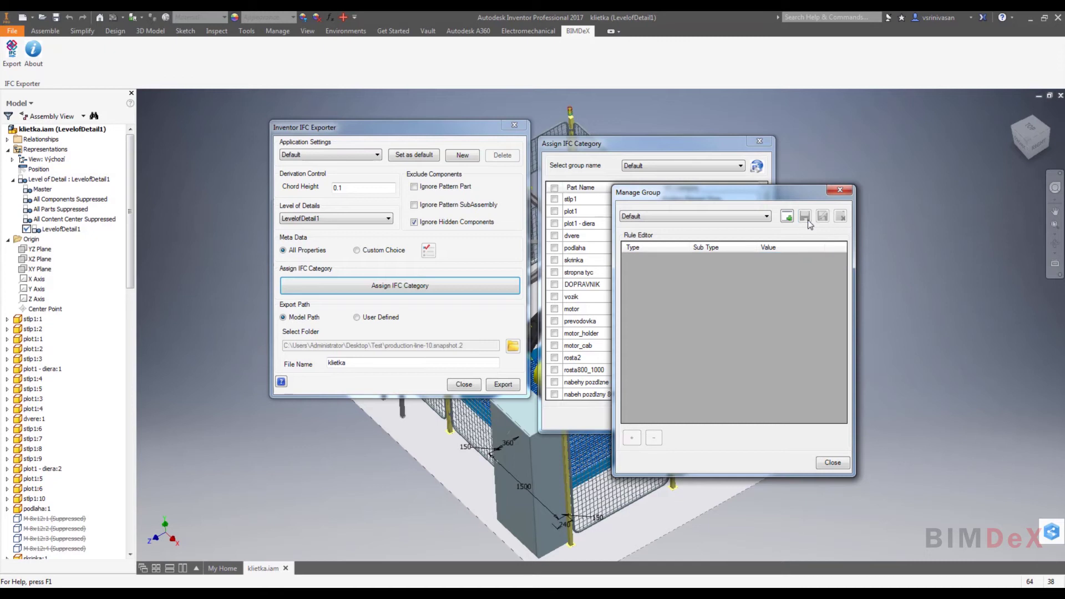
{"action": "left_click", "coordinate": [839, 464]}
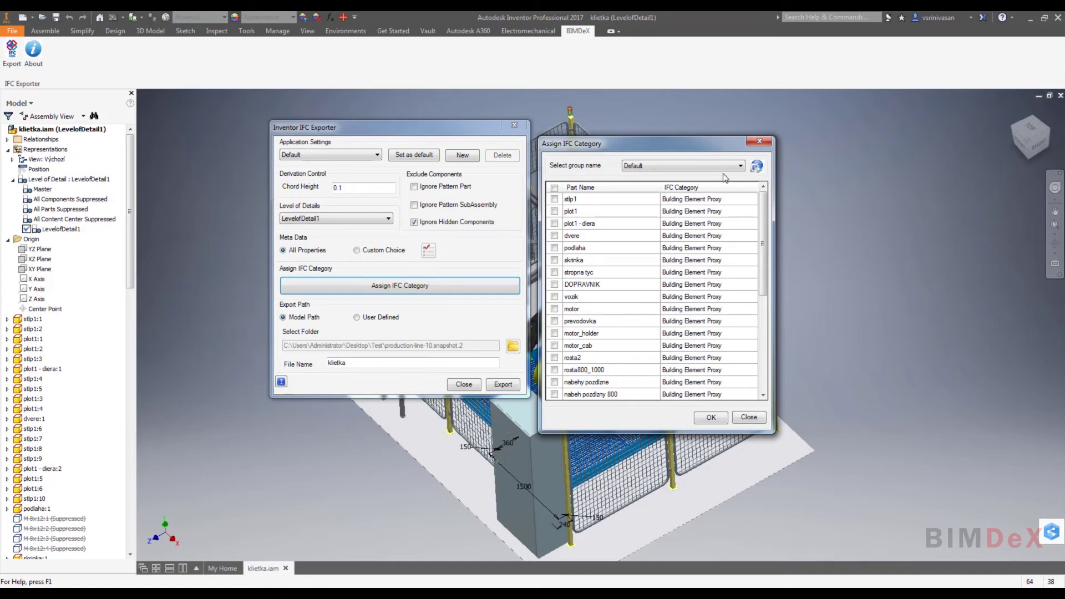
Tick stlp1 and plot1, then filter the part list to the ROBOT group.
{"action": "left_click_drag", "start_coordinate": [763, 234], "coordinate": [782, 214]}
{"action": "left_click", "coordinate": [554, 198]}
{"action": "left_click", "coordinate": [554, 211]}
{"action": "left_click", "coordinate": [697, 167]}
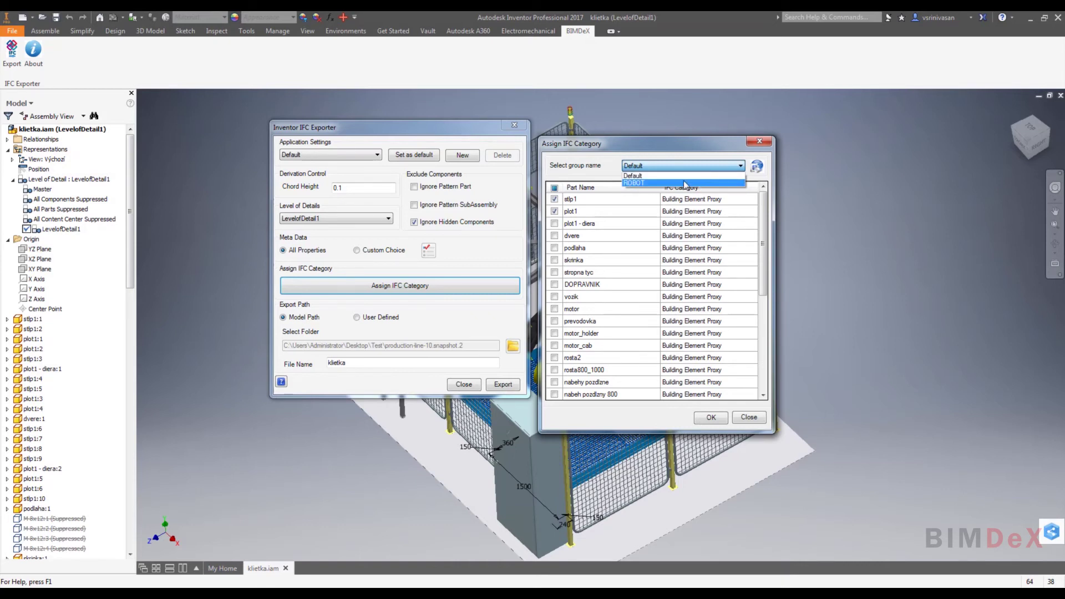
{"action": "left_click", "coordinate": [652, 183]}
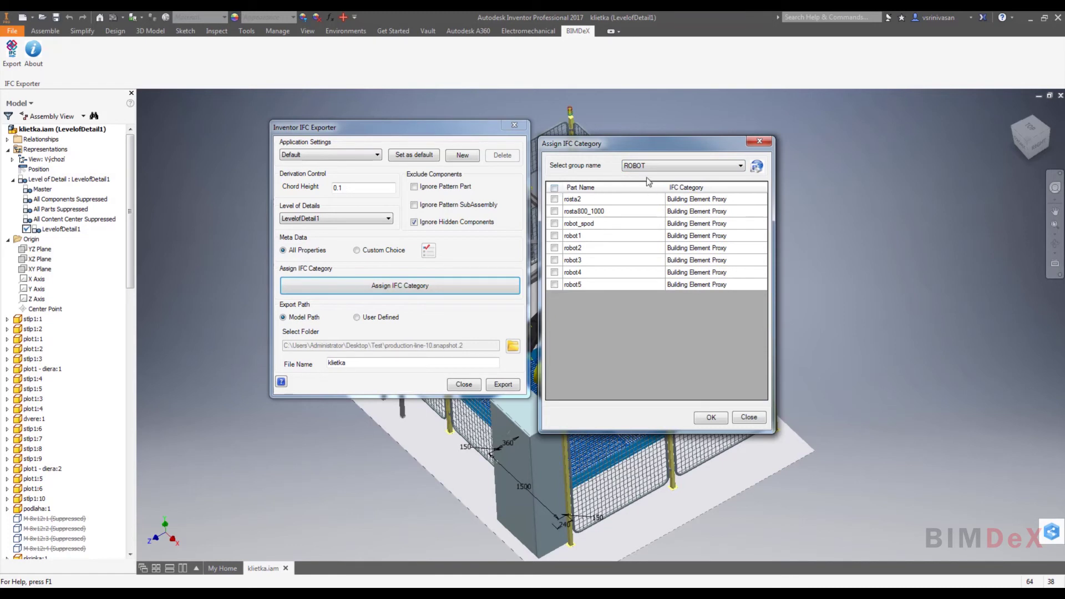
Tick all ROBOT group parts and assign them the Ceiling IFC category.
{"action": "left_click", "coordinate": [554, 188]}
{"action": "left_click", "coordinate": [725, 201]}
{"action": "left_click", "coordinate": [761, 200]}
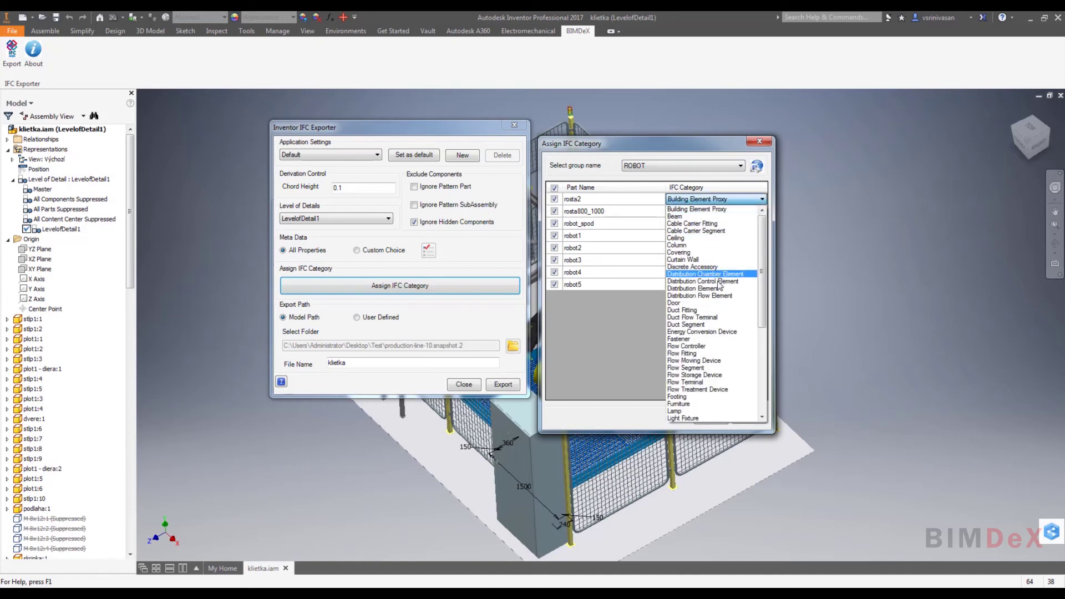
{"action": "scroll", "coordinate": [718, 255], "scroll_direction": "down", "scroll_amount": 2}
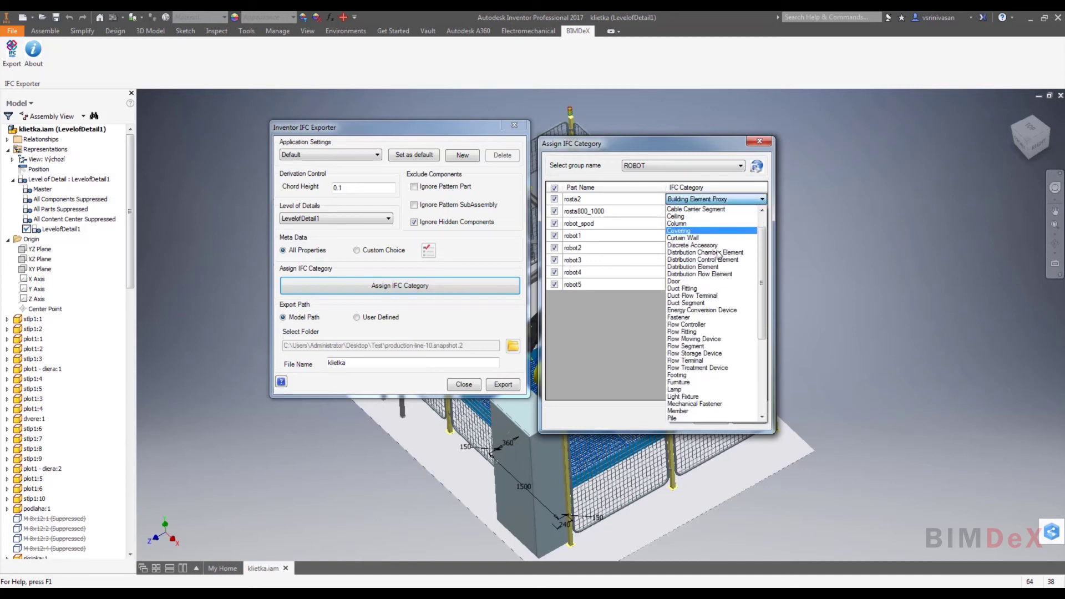
{"action": "left_click", "coordinate": [693, 217]}
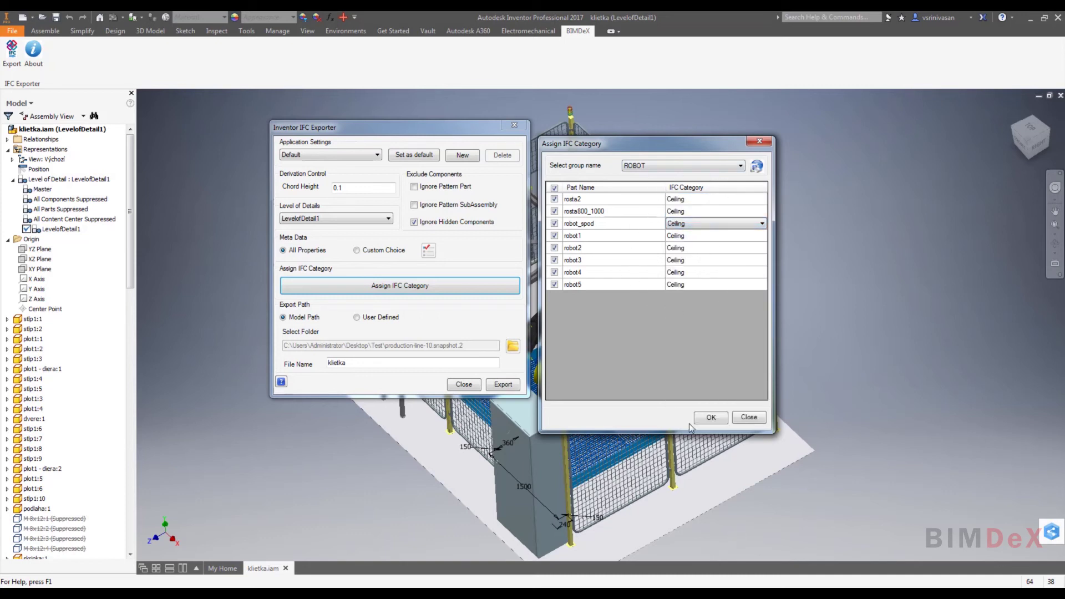
{"action": "left_click", "coordinate": [710, 419]}
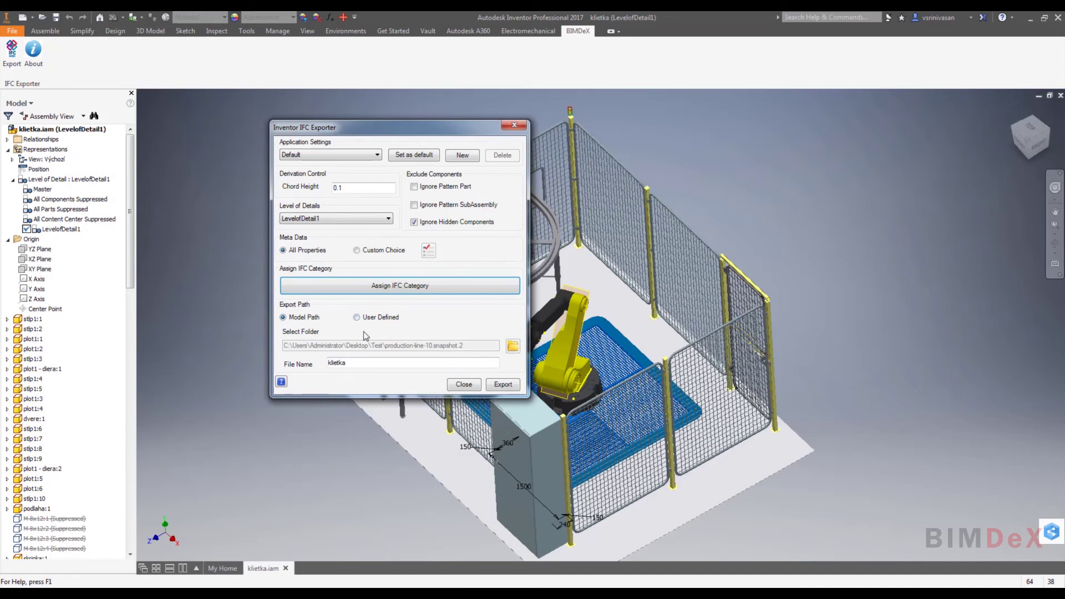
Keep the Model Path export location and file name klietka, and export to IFC.
{"action": "left_click", "coordinate": [358, 318]}
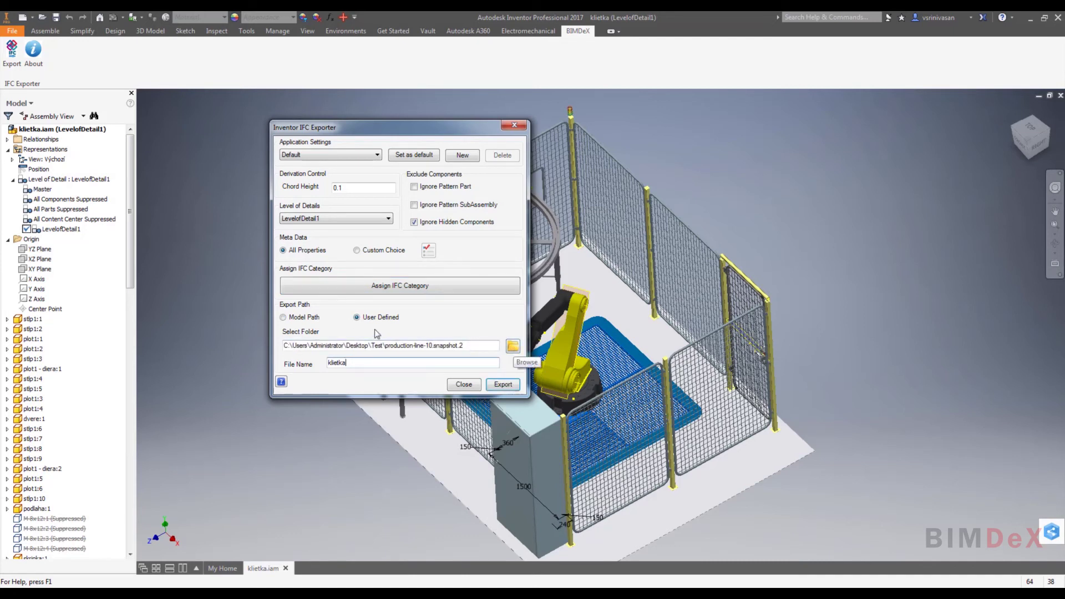
{"action": "left_click", "coordinate": [284, 317]}
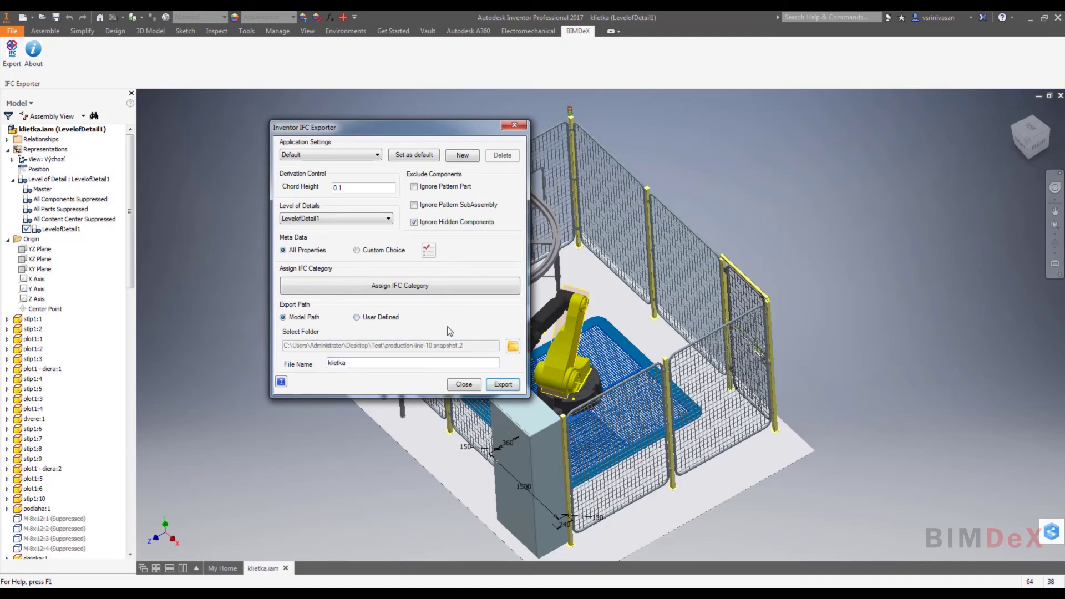
{"action": "left_click", "coordinate": [502, 385]}
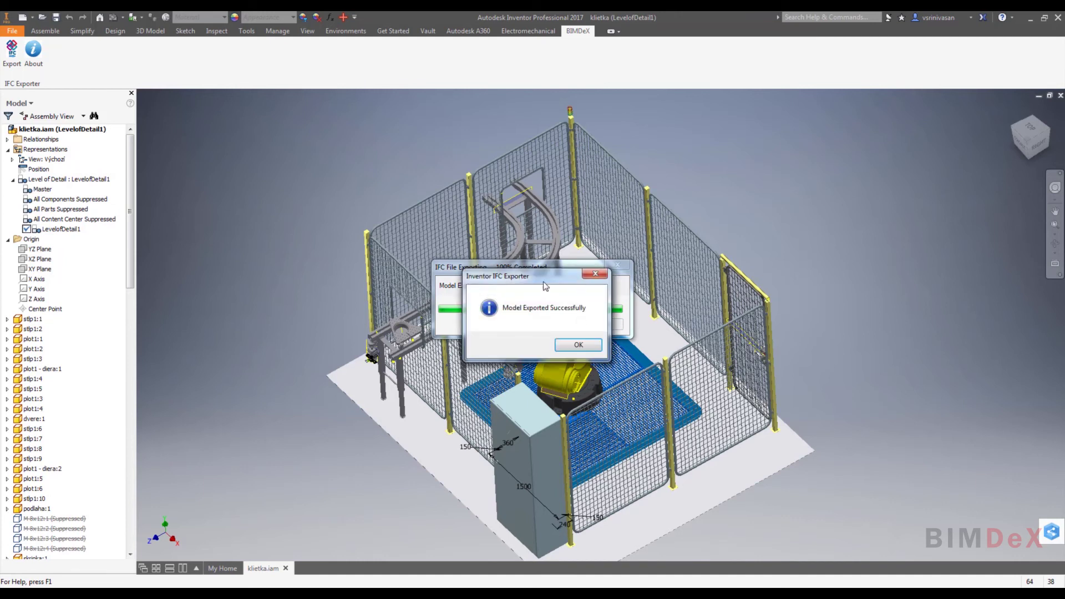
Dismiss the export success message and switch to the Test folder holding the klietka IFC file.
{"action": "left_click_drag", "start_coordinate": [544, 285], "coordinate": [677, 287]}
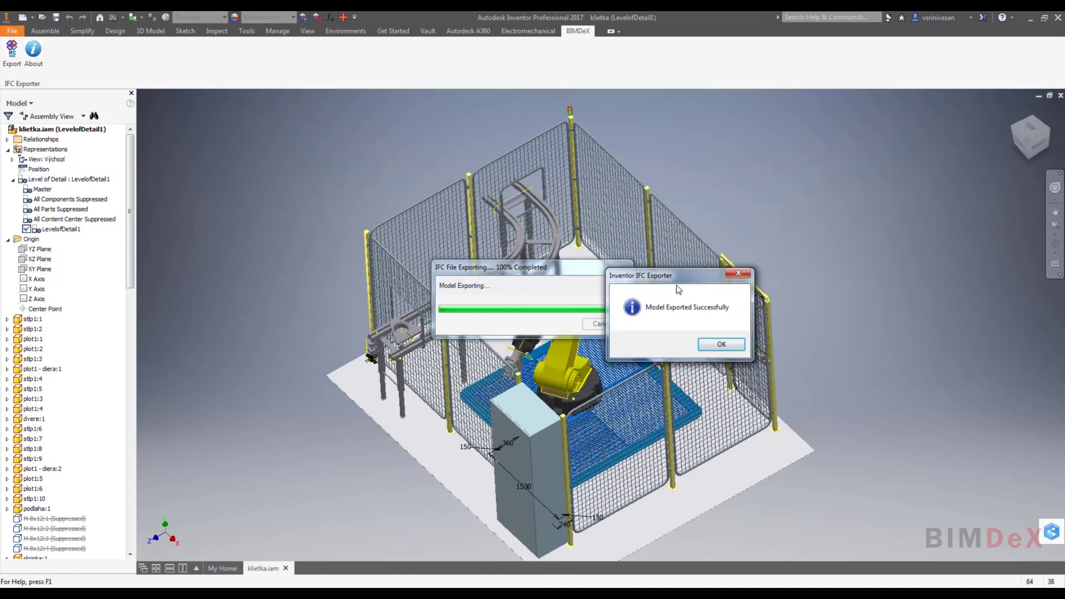
{"action": "left_click", "coordinate": [722, 345]}
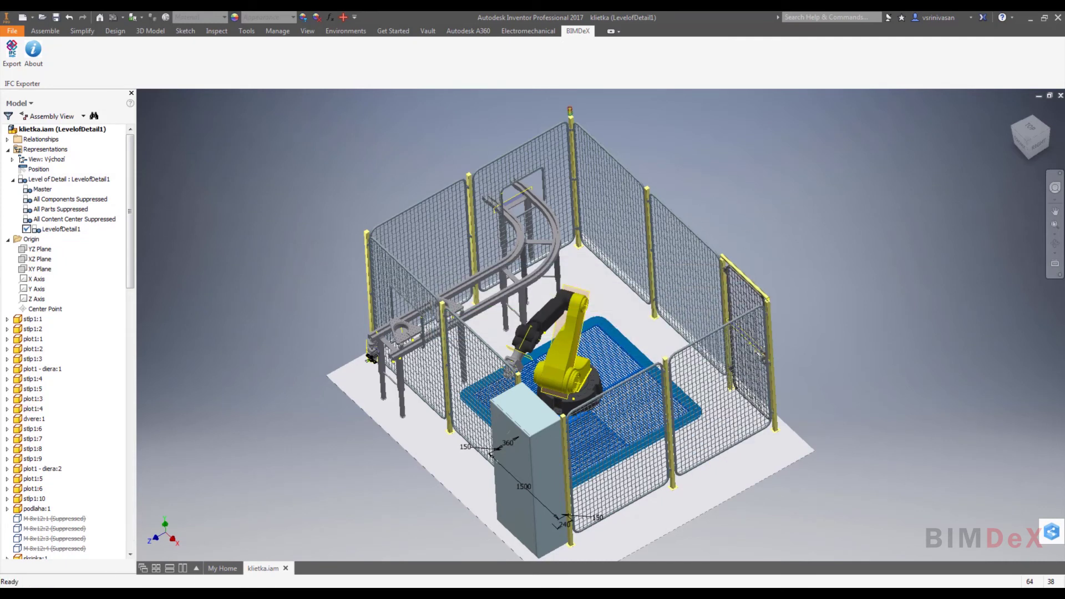
{"action": "key", "text": "alt+Tab"}
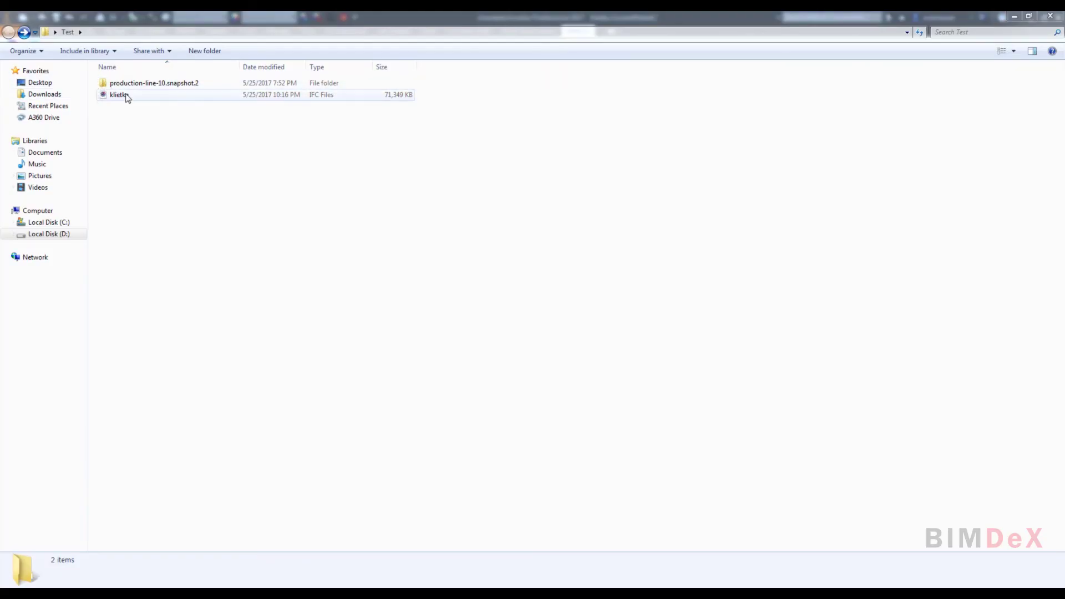
Check the Test folder path, then open klietka.ifc in Solibri Model Viewer.
{"action": "left_click", "coordinate": [112, 34]}
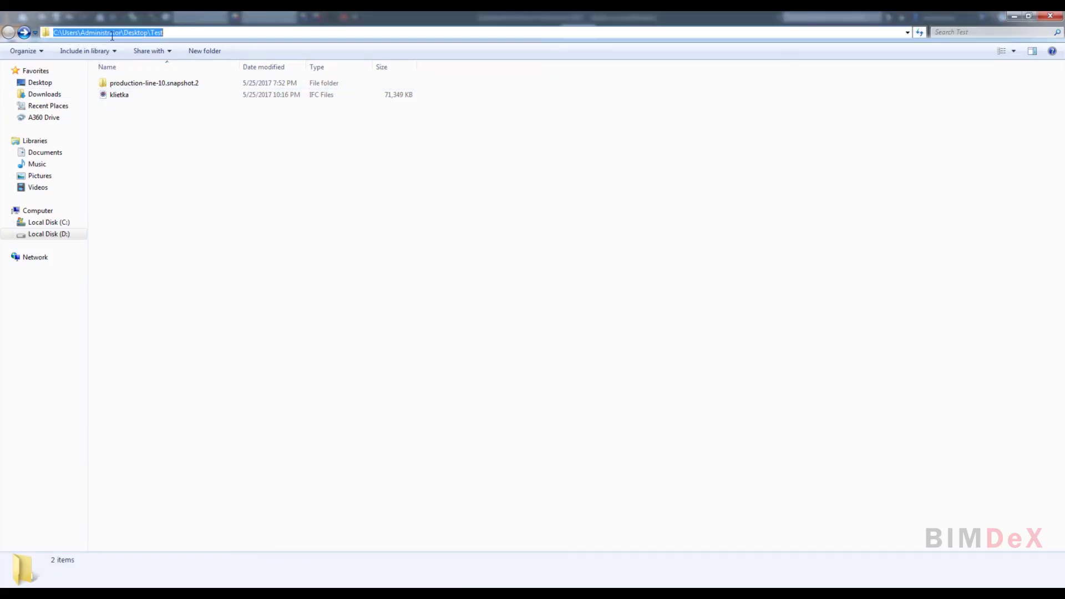
{"action": "left_click", "coordinate": [136, 107]}
{"action": "double_click", "coordinate": [130, 96]}
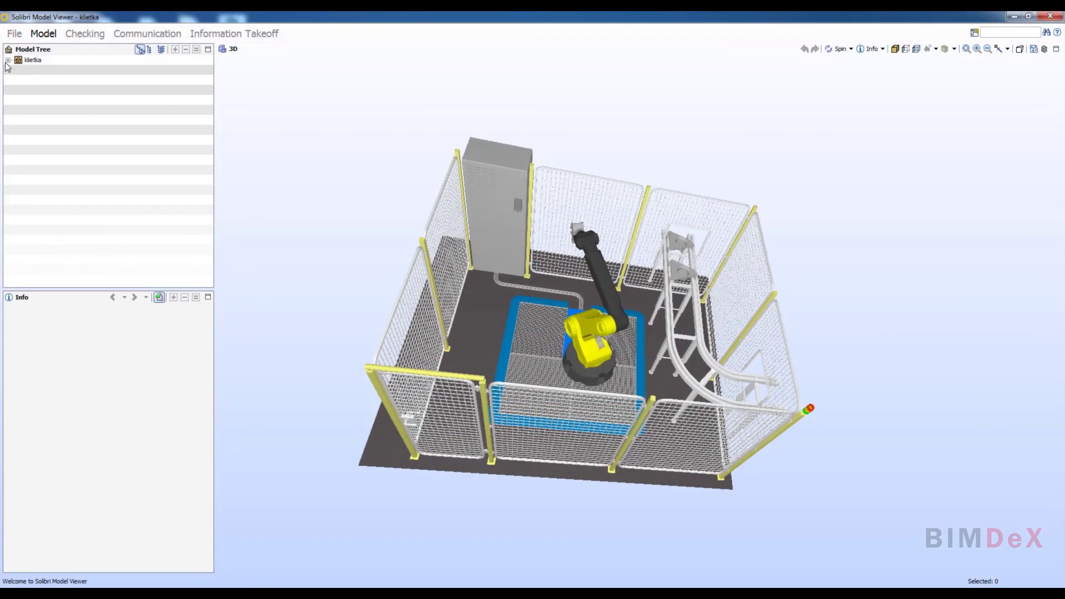
Expand klietka through Default Site, Building, Storey, Assembly.0.1 and Object in the Model Tree.
{"action": "left_click", "coordinate": [8, 60]}
{"action": "left_click", "coordinate": [18, 70]}
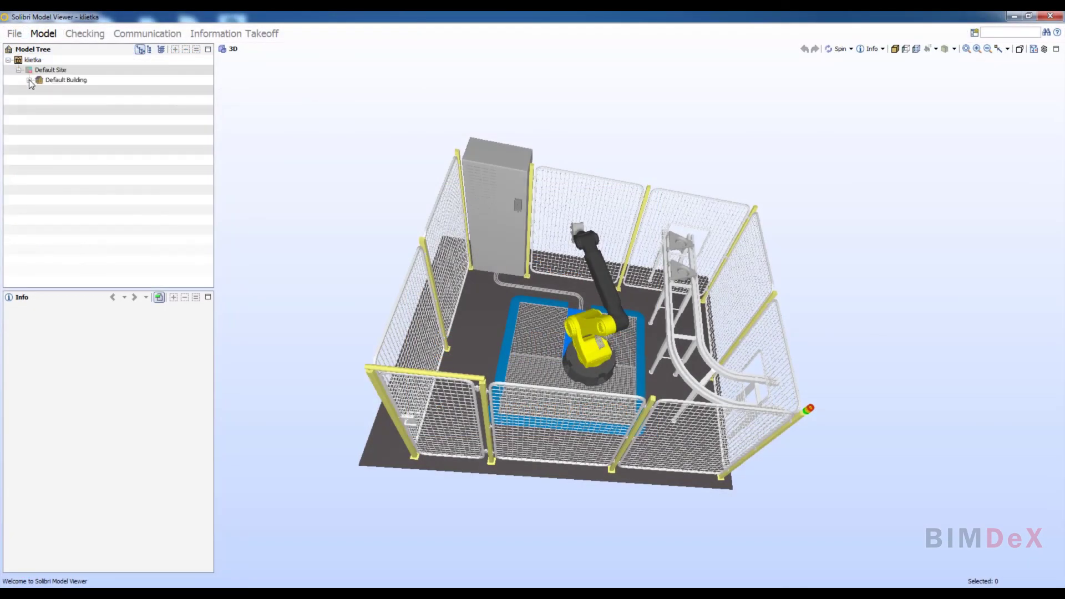
{"action": "left_click", "coordinate": [29, 80]}
{"action": "left_click", "coordinate": [40, 90]}
{"action": "left_click", "coordinate": [49, 100]}
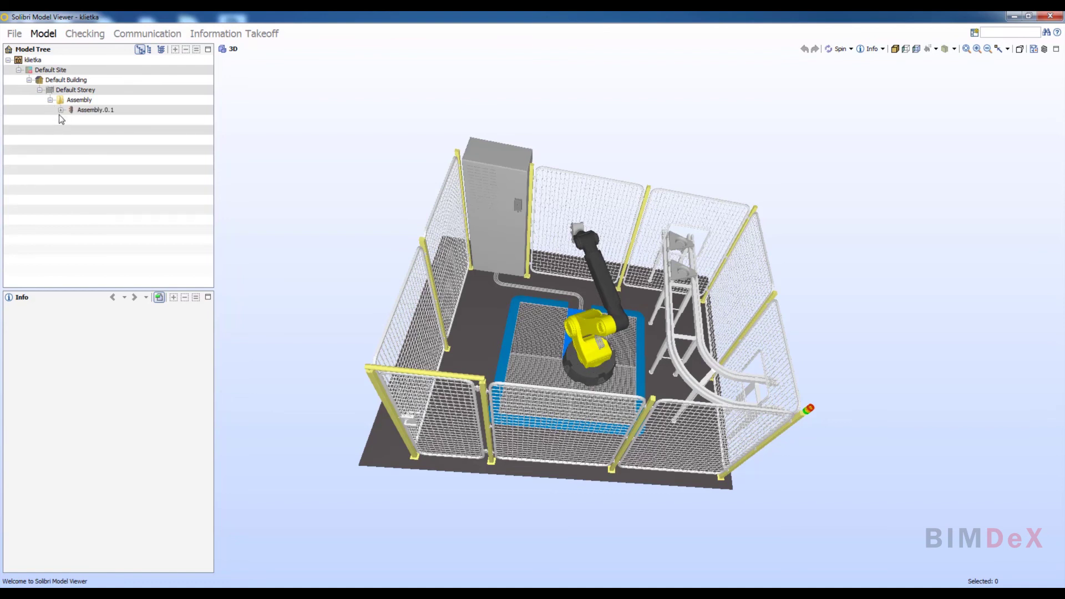
{"action": "left_click", "coordinate": [61, 110]}
{"action": "left_click", "coordinate": [71, 119]}
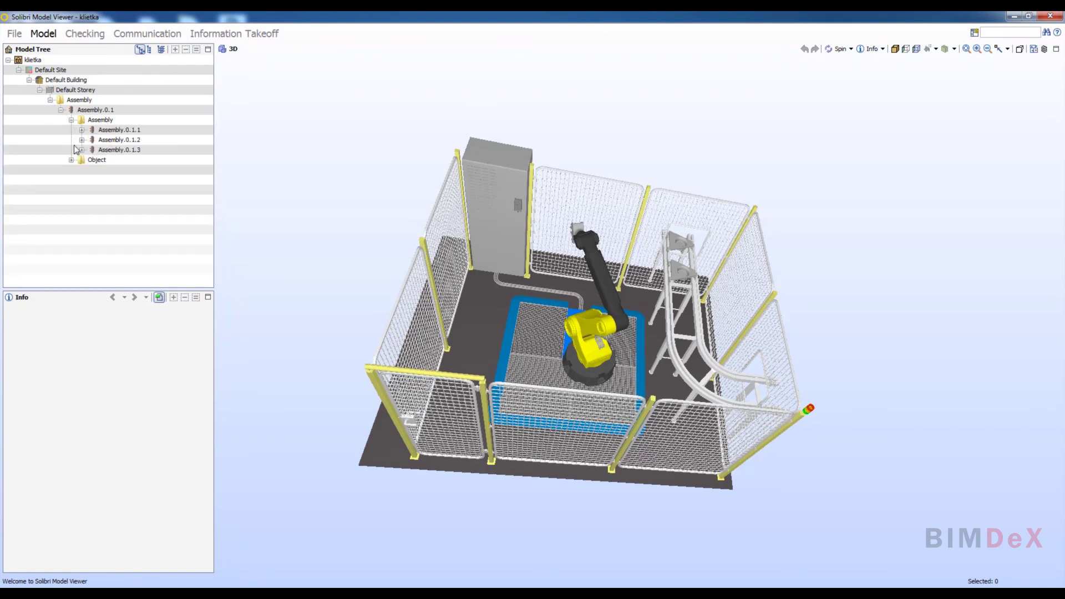
{"action": "left_click", "coordinate": [71, 160]}
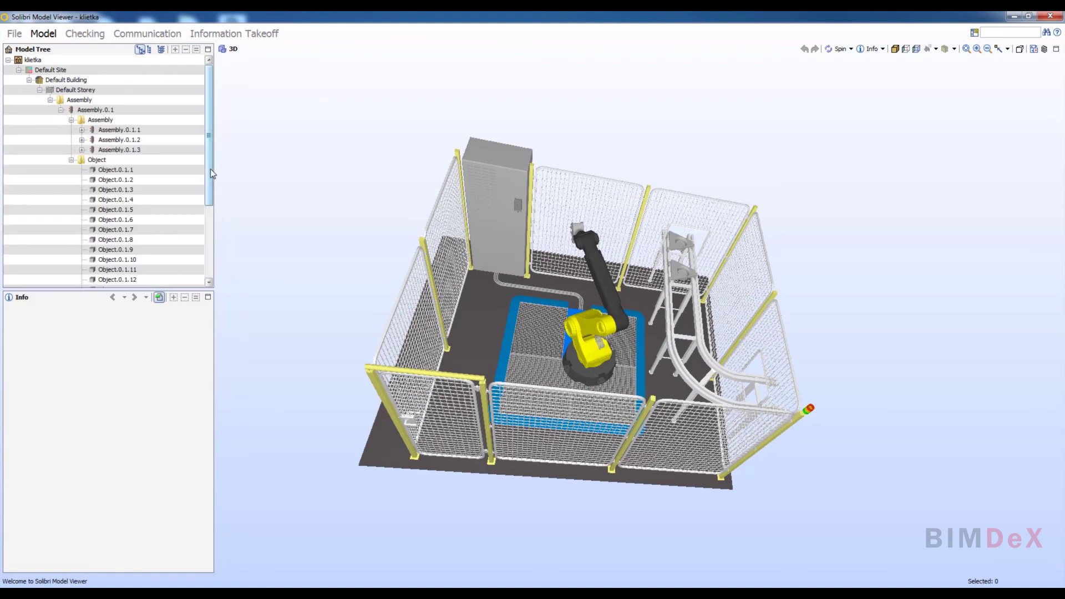
{"action": "scroll", "coordinate": [202, 229], "scroll_direction": "down", "scroll_amount": 2}
{"action": "scroll", "coordinate": [202, 229], "scroll_direction": "down", "scroll_amount": 3}
{"action": "scroll", "coordinate": [203, 244], "scroll_direction": "up", "scroll_amount": 6}
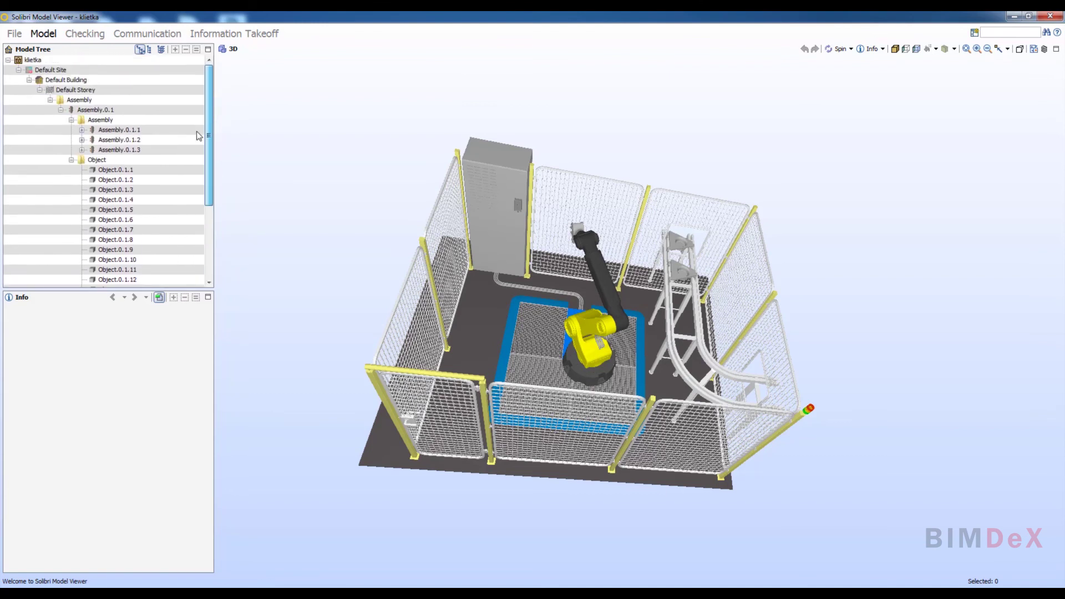
{"action": "left_click_drag", "start_coordinate": [207, 157], "coordinate": [211, 254]}
Select gate Object.0.1.20, check its IFC category and mass properties, then orbit the cage.
{"action": "left_click", "coordinate": [138, 253]}
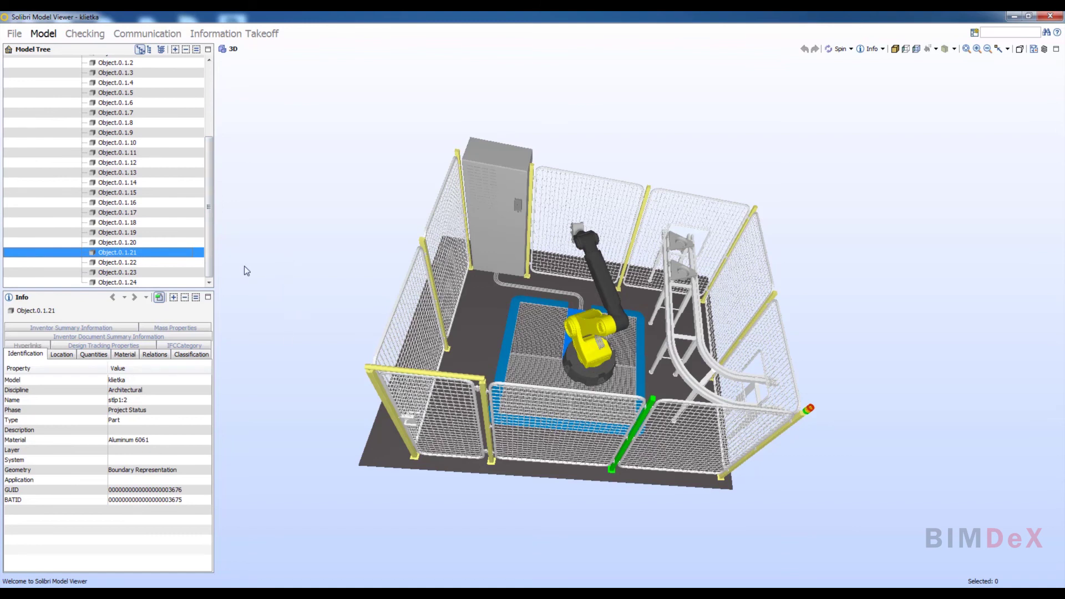
{"action": "left_click", "coordinate": [136, 242]}
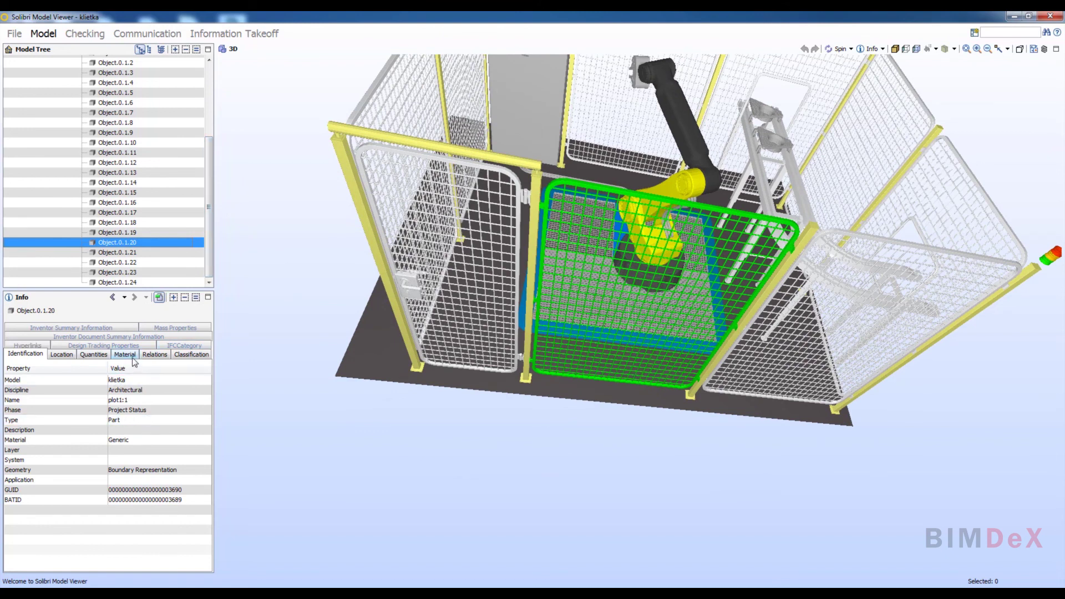
{"action": "left_click", "coordinate": [181, 346]}
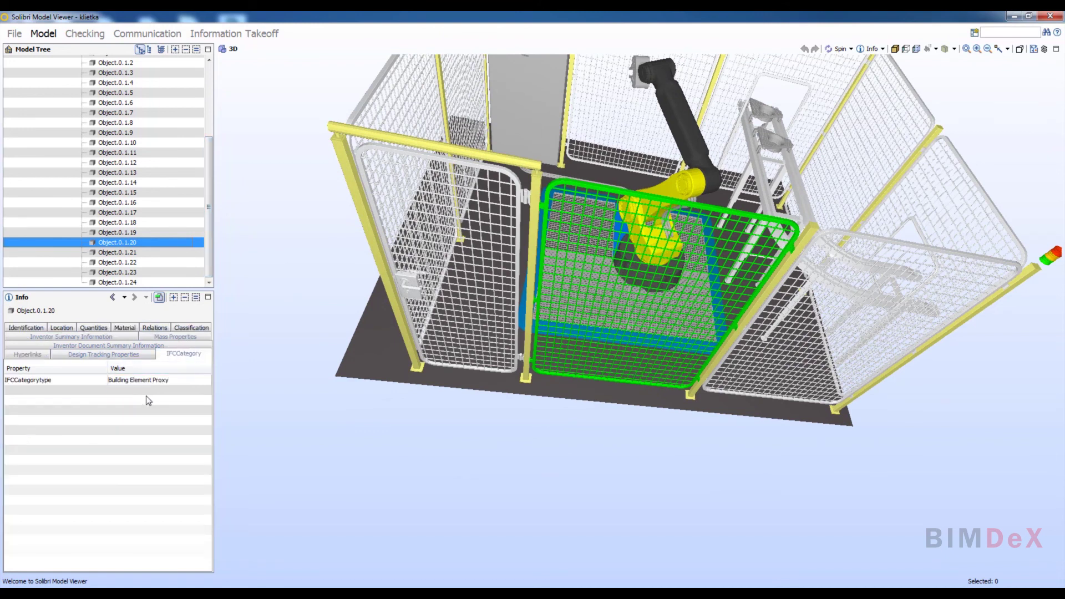
{"action": "left_click", "coordinate": [145, 339]}
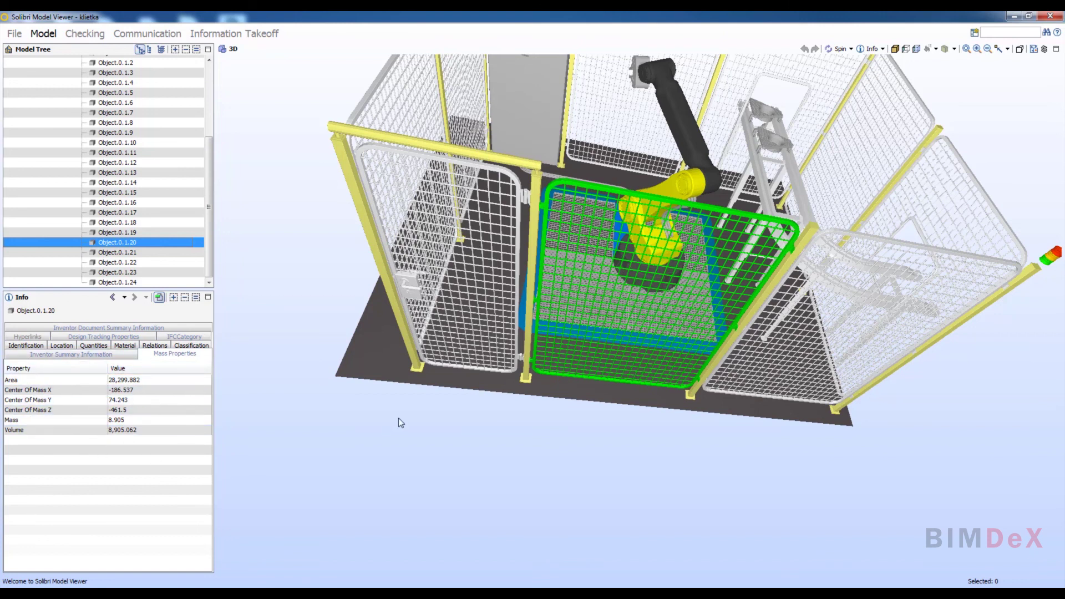
{"action": "left_click_drag", "start_coordinate": [513, 458], "coordinate": [457, 521]}
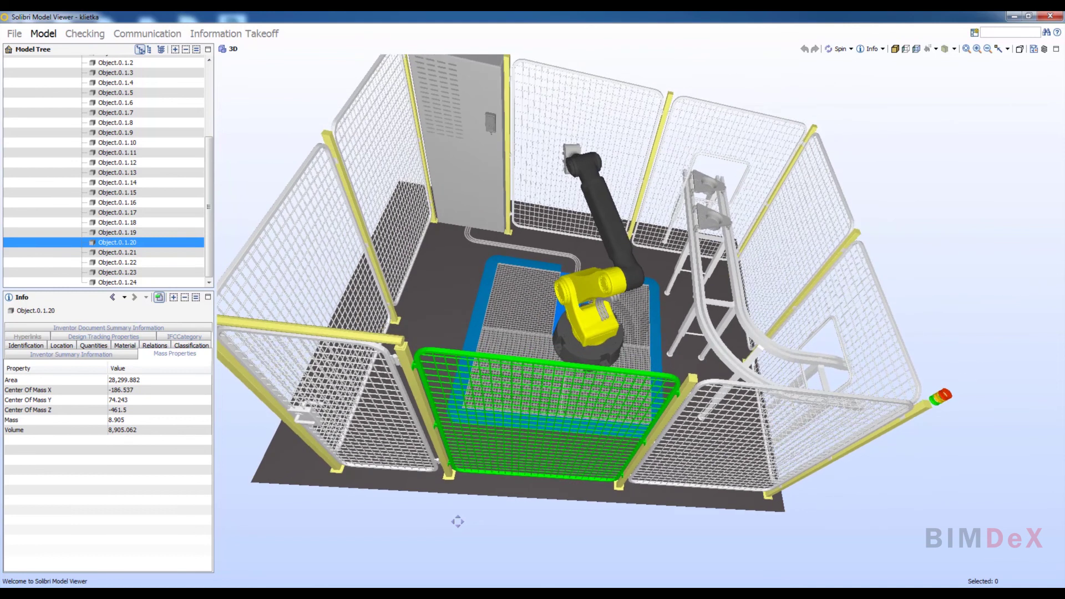